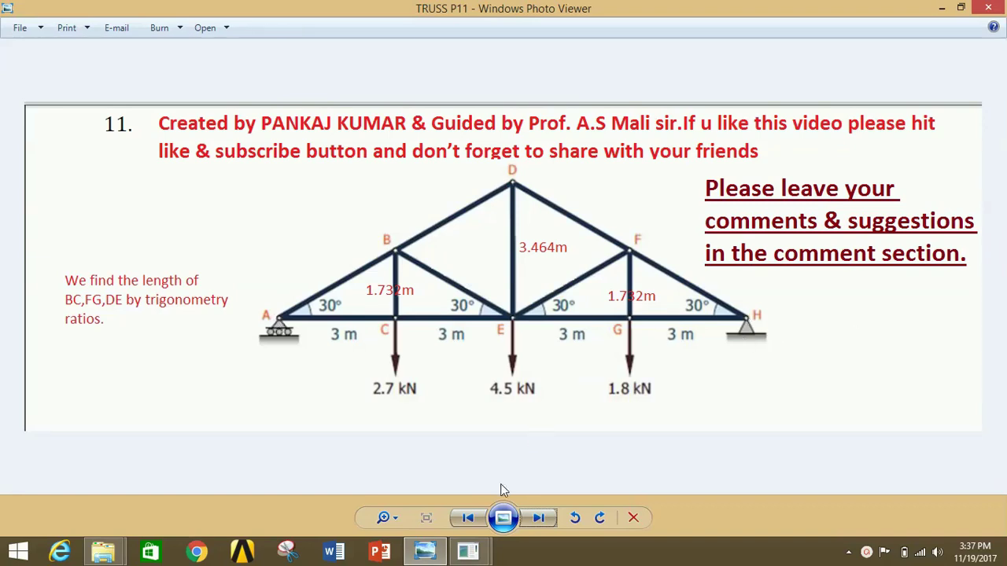
- Switch to ANSYS and limit the GUI filtering preferences to the Structural discipline
mouse_move(468, 552)
left_click(541, 478)
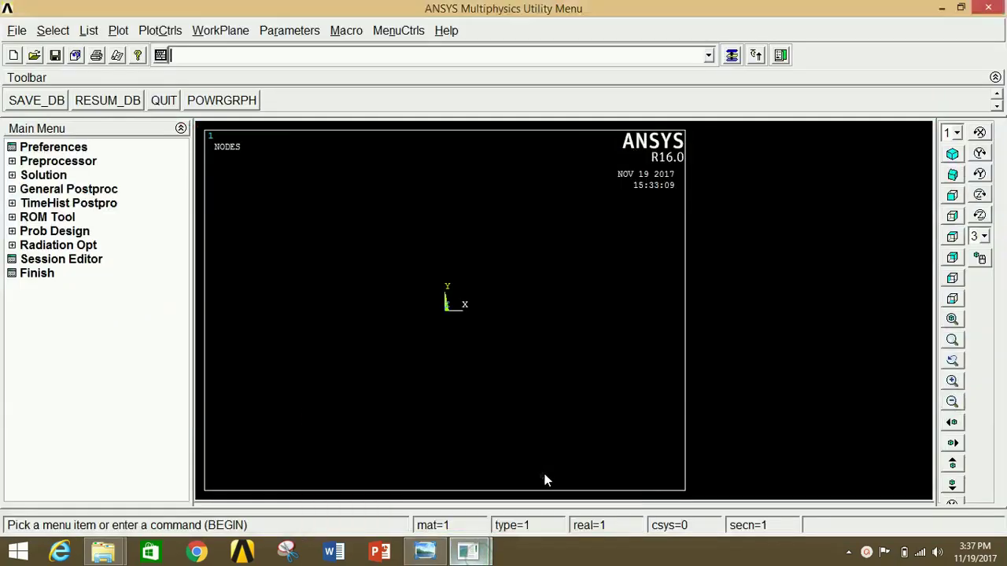
left_click(61, 150)
left_click(501, 180)
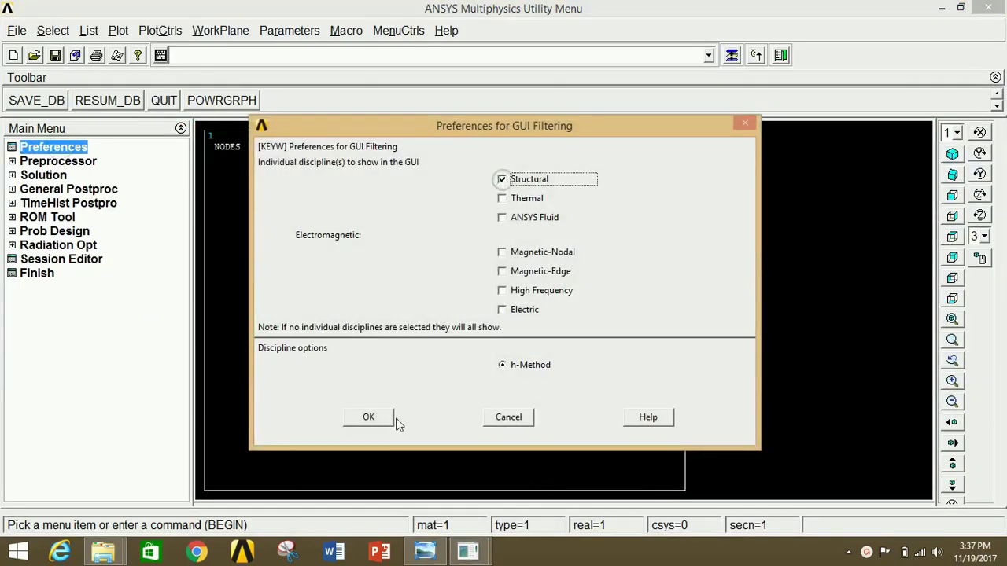
left_click(366, 417)
- Add the Link 3D finit stn 180 element type to the model
left_click(61, 161)
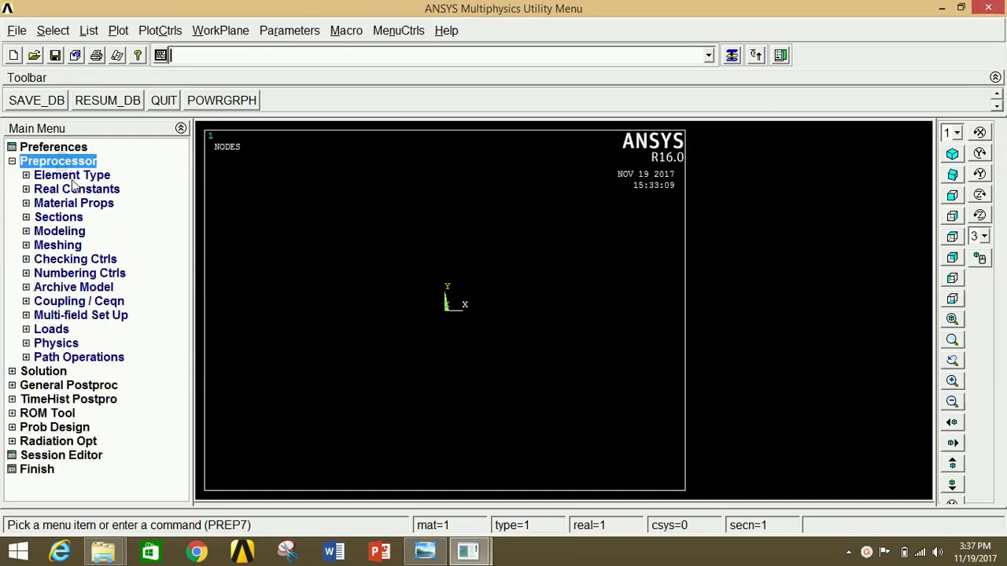
left_click(73, 175)
left_click(76, 191)
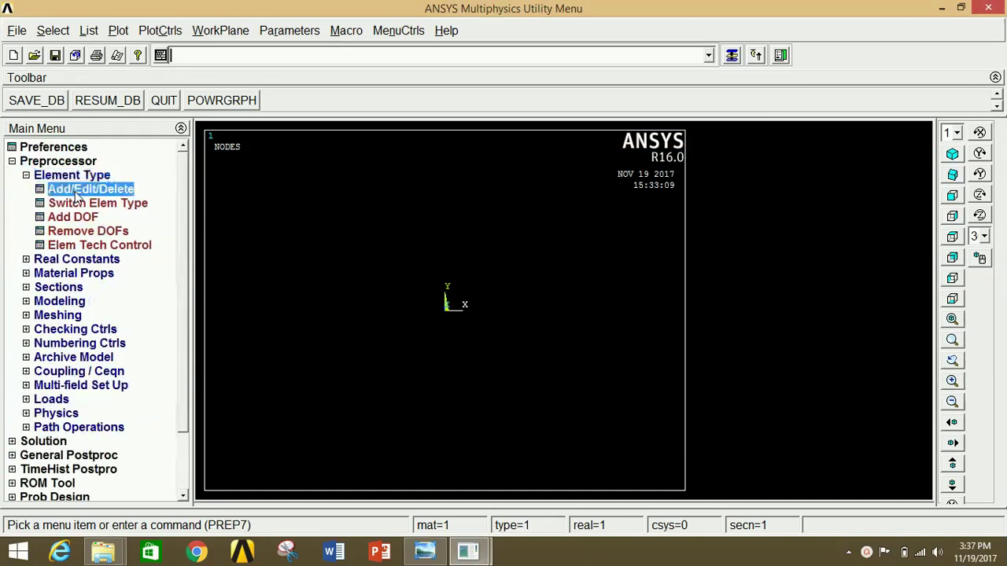
left_click(111, 379)
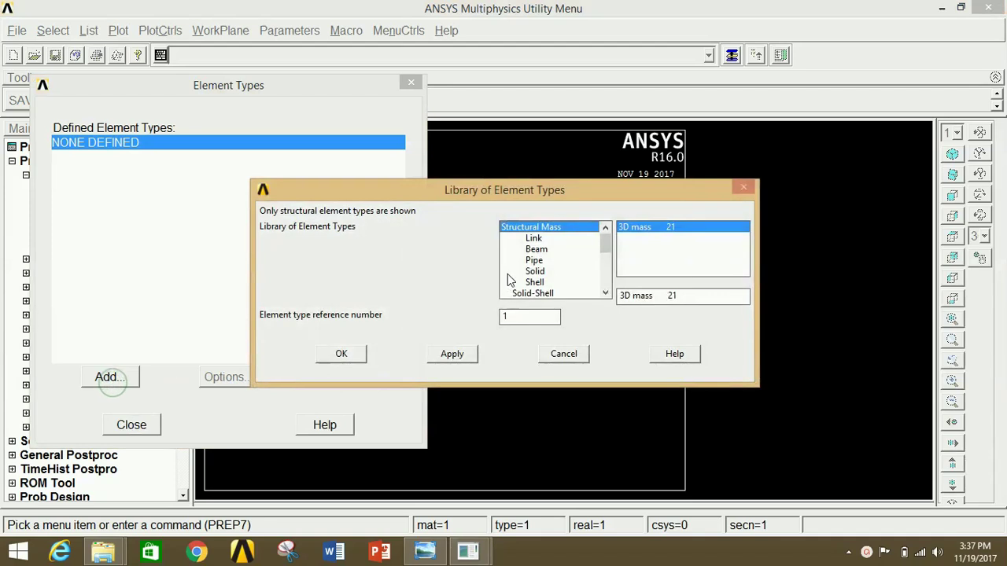
left_click(530, 238)
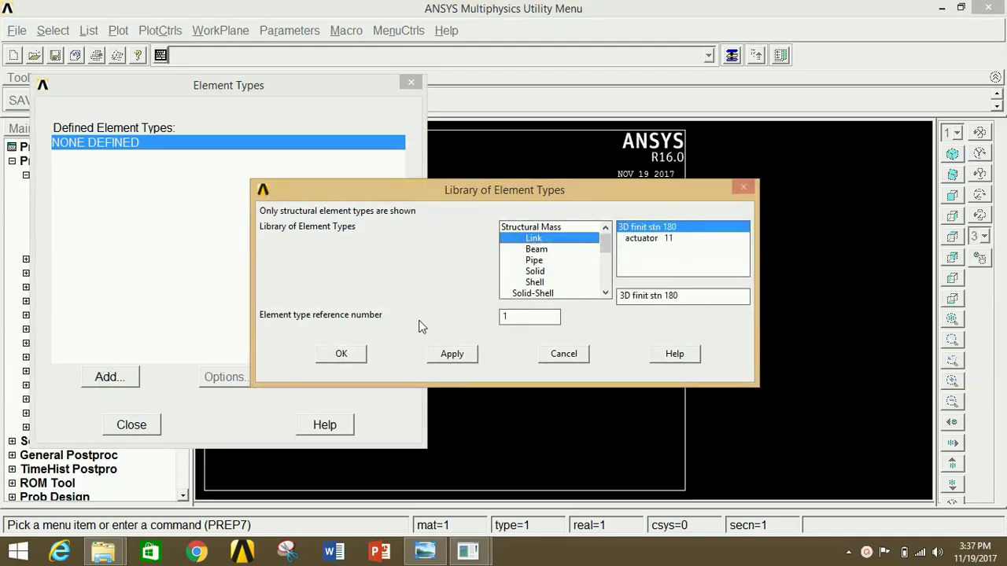
left_click(341, 354)
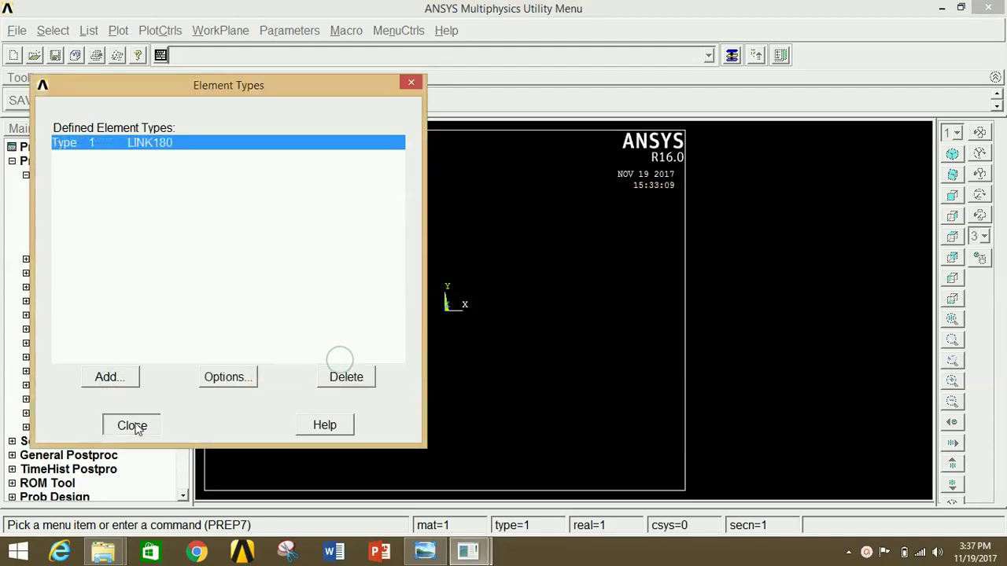
left_click(131, 425)
- Define a real constant set for the LINK180 element with a cross-sectional area of 400
left_click(50, 178)
left_click(67, 187)
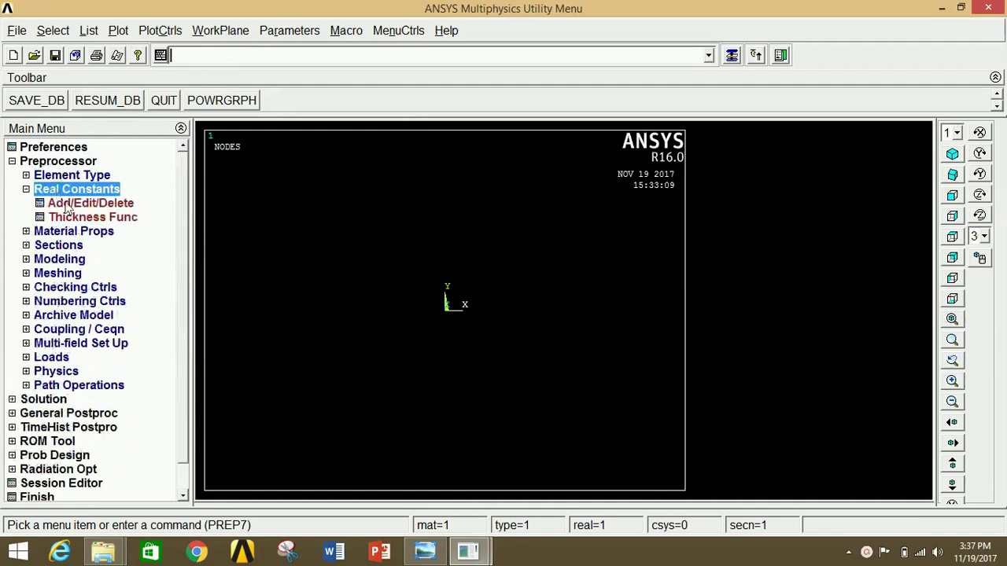
left_click(69, 202)
left_click(81, 323)
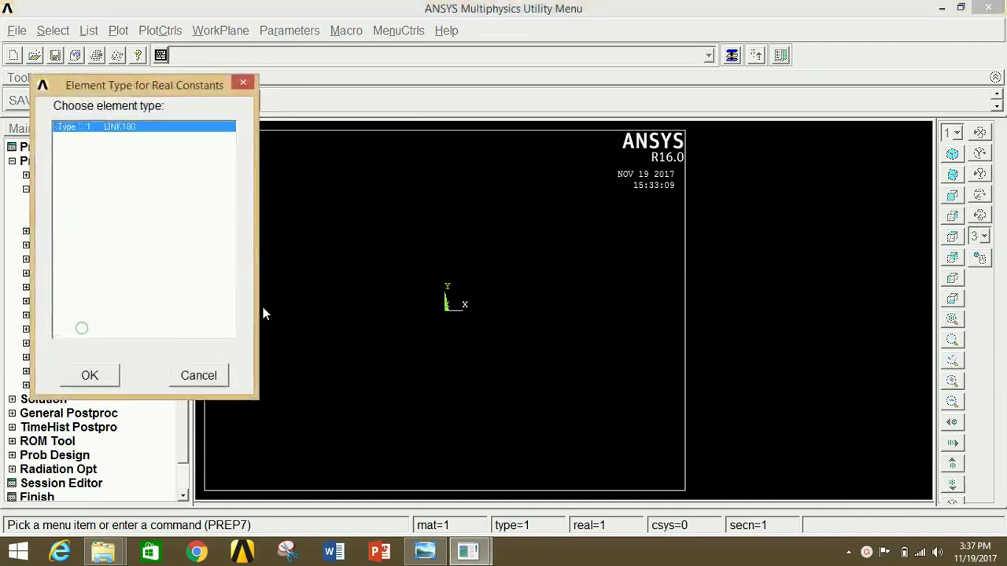
left_click(84, 372)
left_click(589, 254)
type("400")
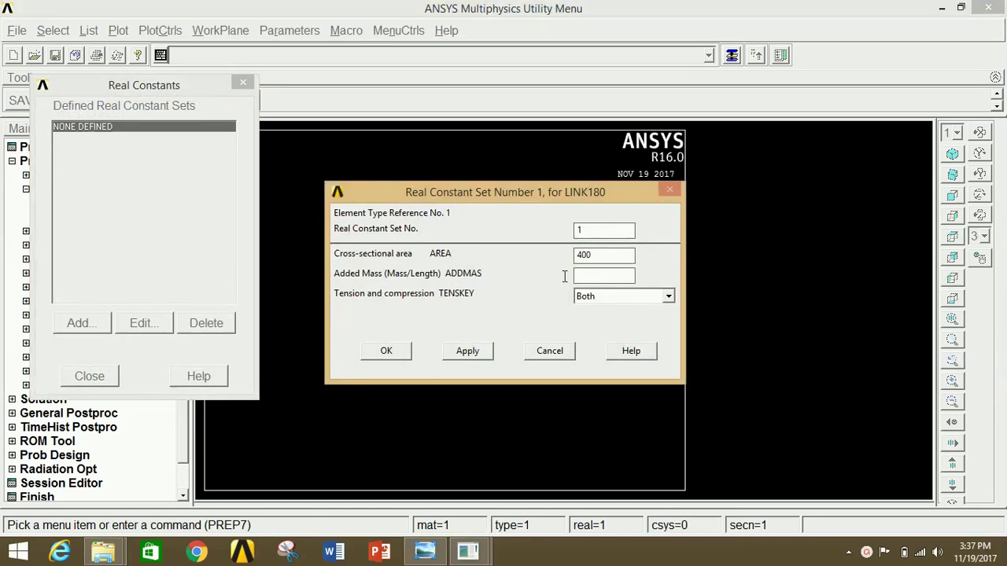
left_click(386, 351)
left_click(100, 373)
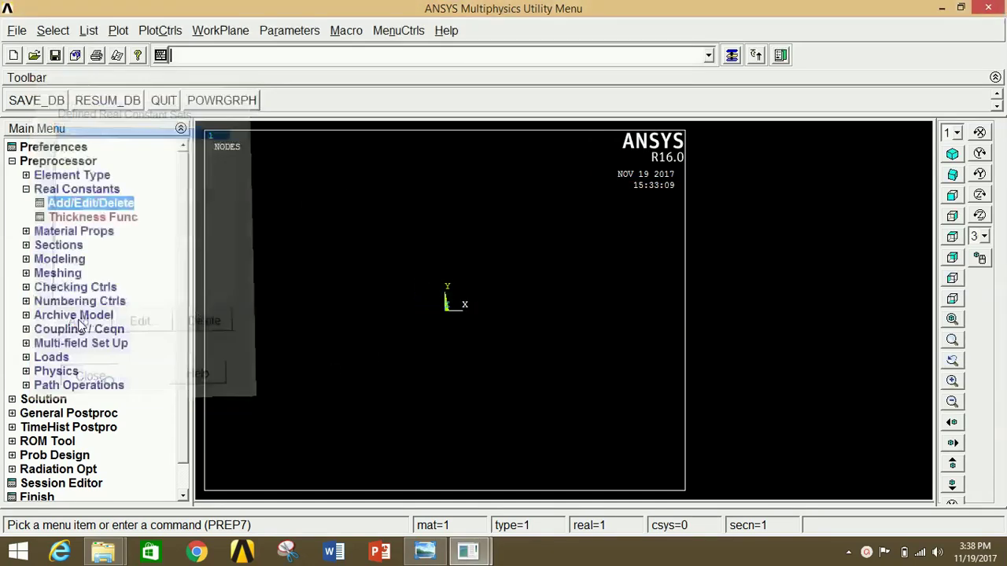
- Define a structural linear elastic isotropic material with EX 2E5 and PRXY 0.33
left_click(85, 189)
left_click(81, 204)
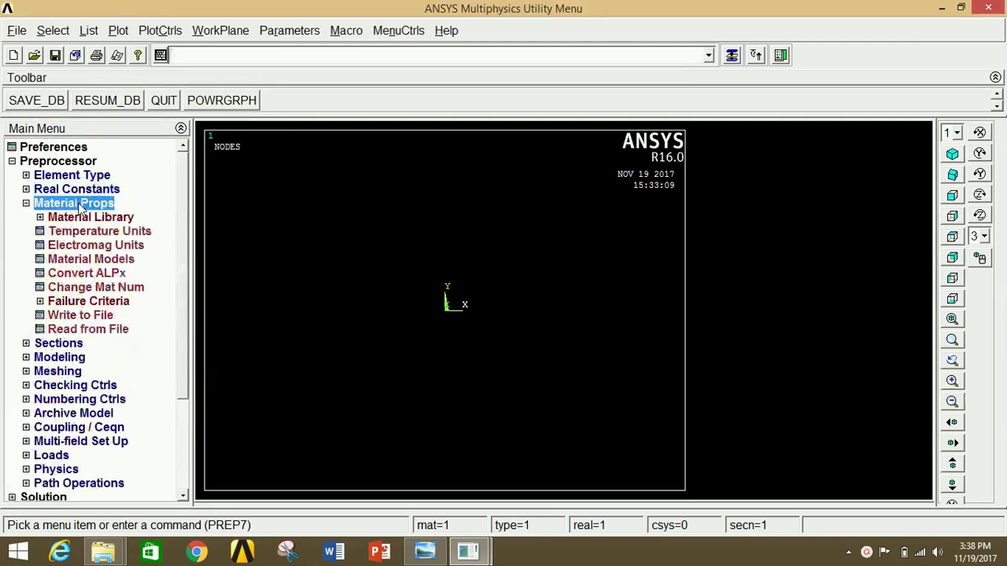
left_click(90, 259)
double_click(530, 250)
double_click(544, 266)
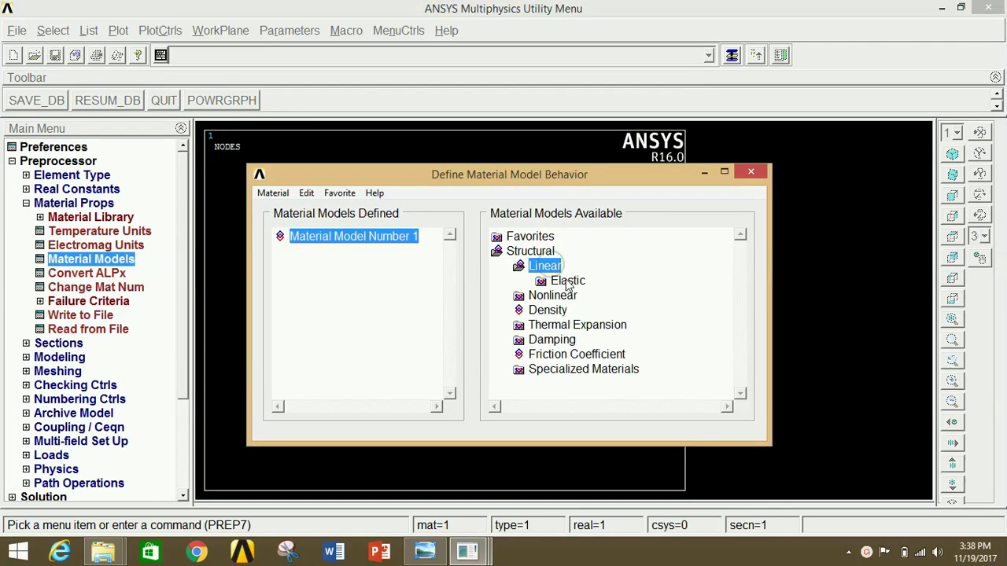
double_click(566, 281)
double_click(586, 295)
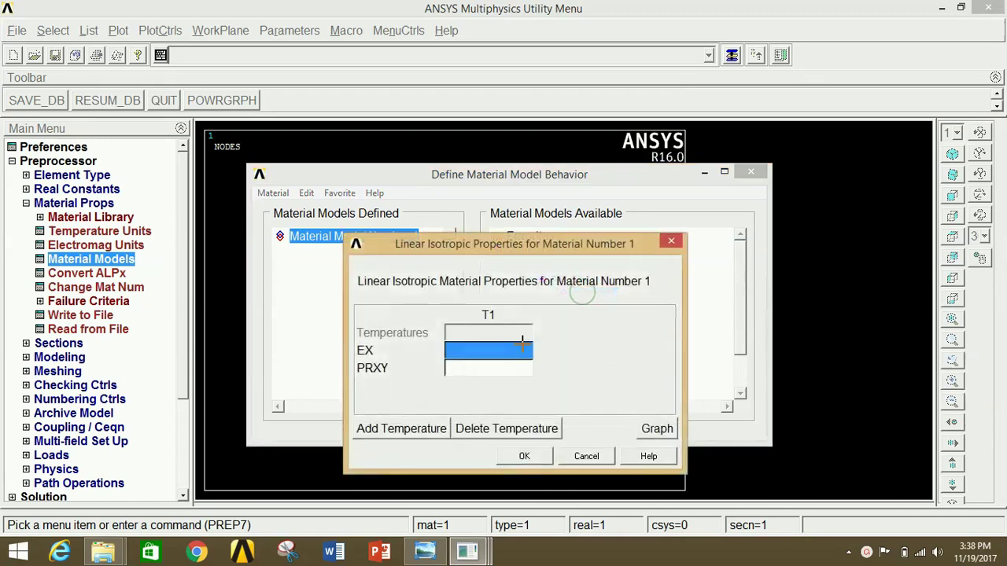
type("2E5")
key("Tab")
type("0")
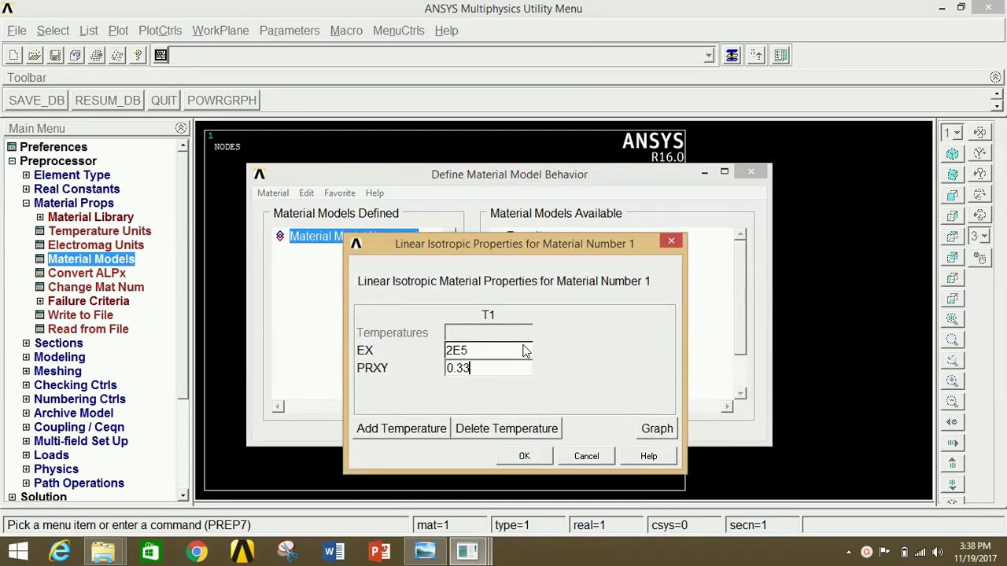
type(".33")
left_click(524, 456)
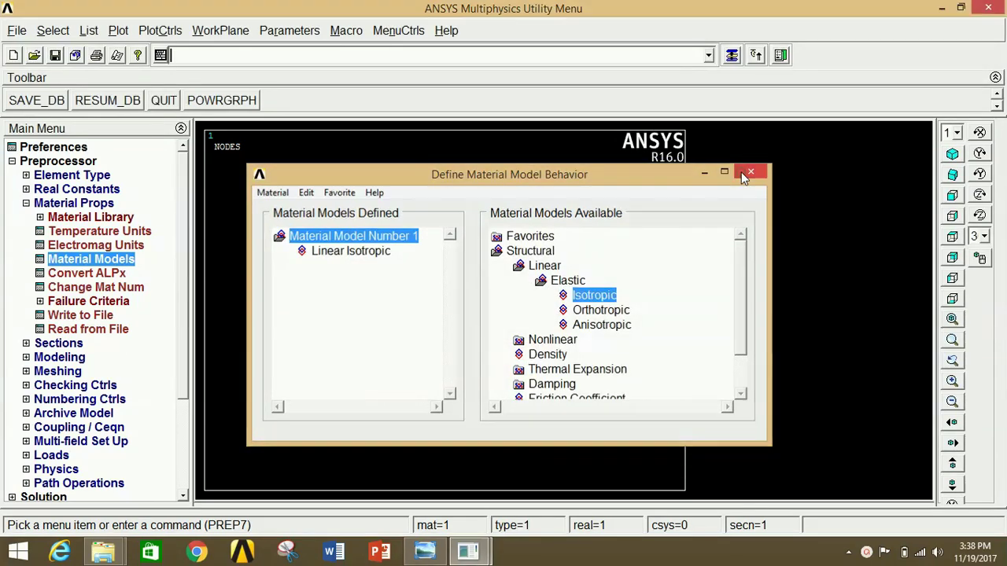
left_click(743, 173)
left_click(98, 206)
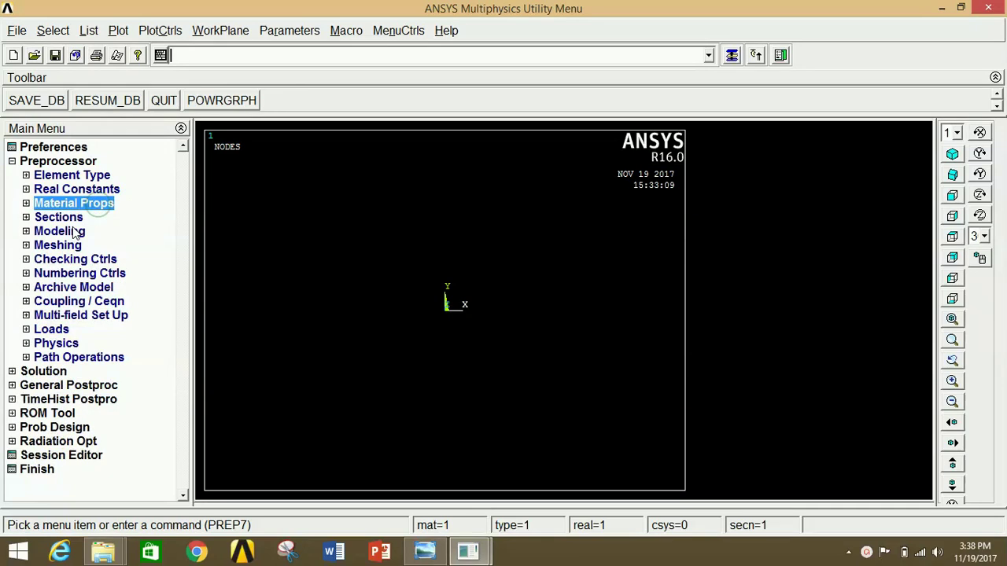
- Create the first node at the origin of the active coordinate system
left_click(69, 231)
left_click(66, 245)
left_click(79, 315)
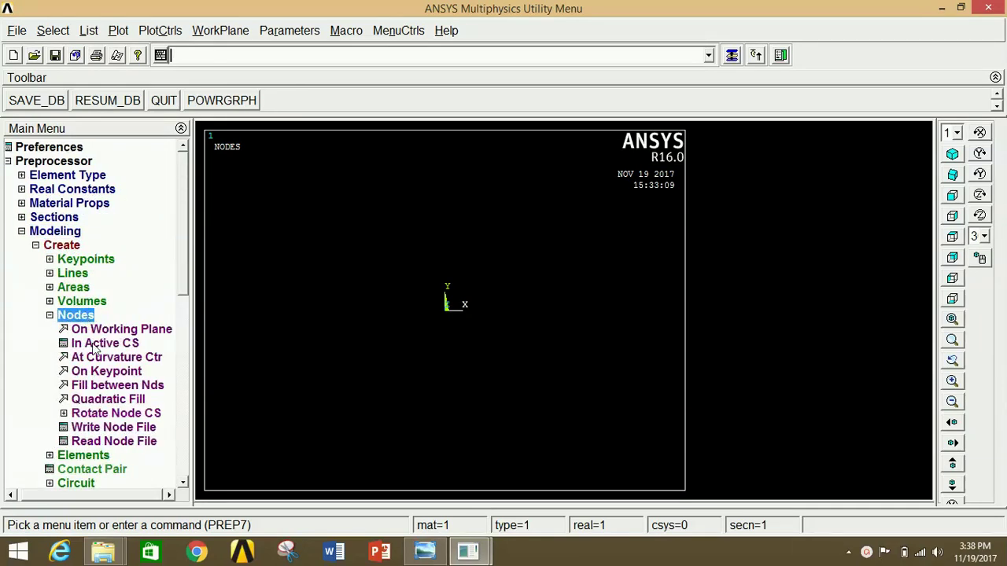
left_click(94, 344)
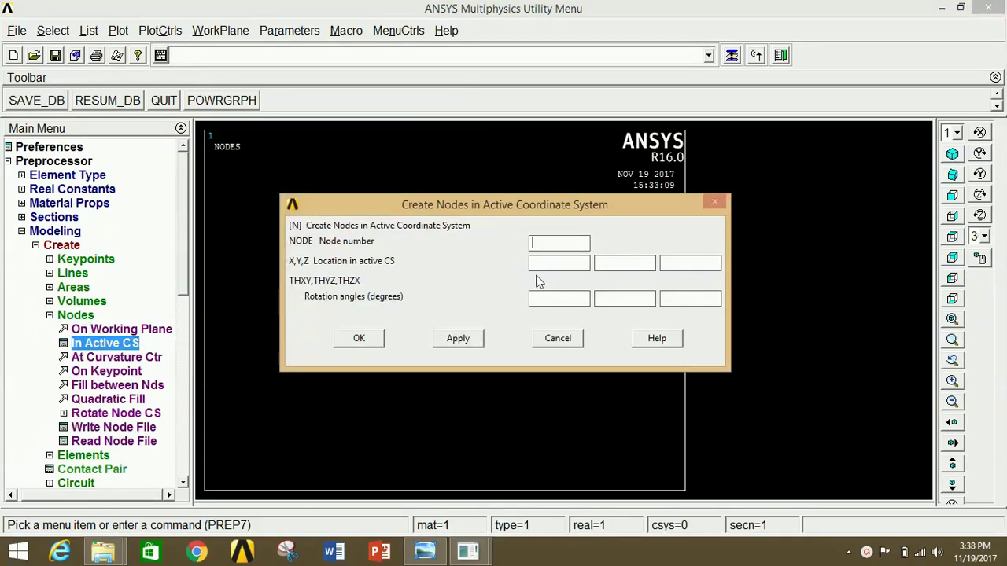
left_click(476, 339)
- Consult the truss diagram and create nodes at X 3000 with Y 0 and Y 1732
left_click(424, 551)
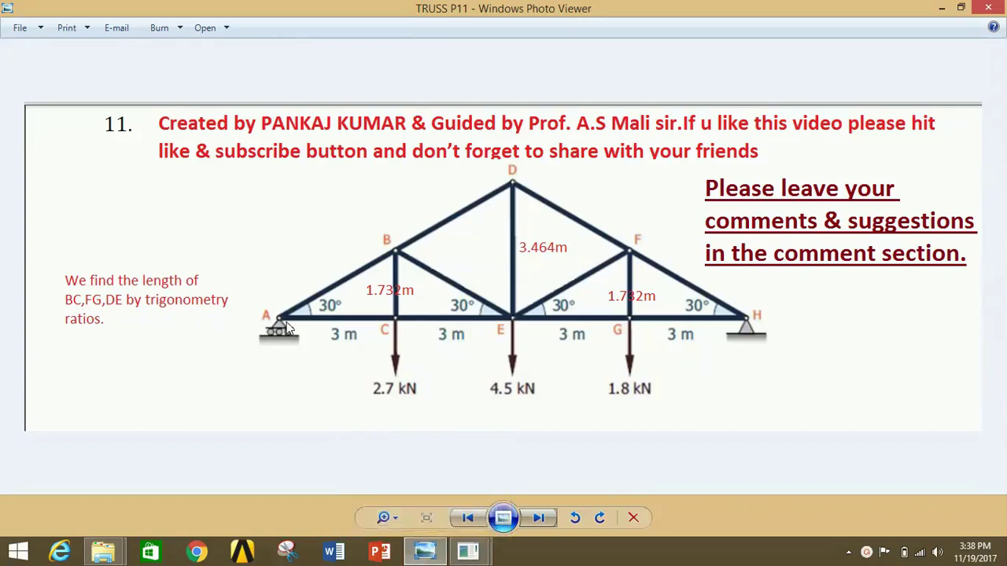
left_click(425, 551)
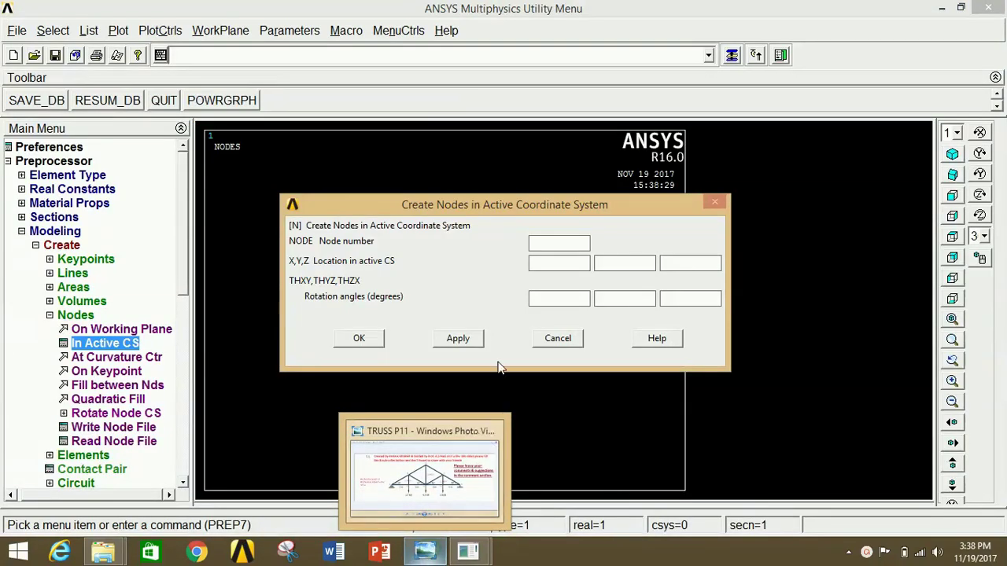
left_click(549, 262)
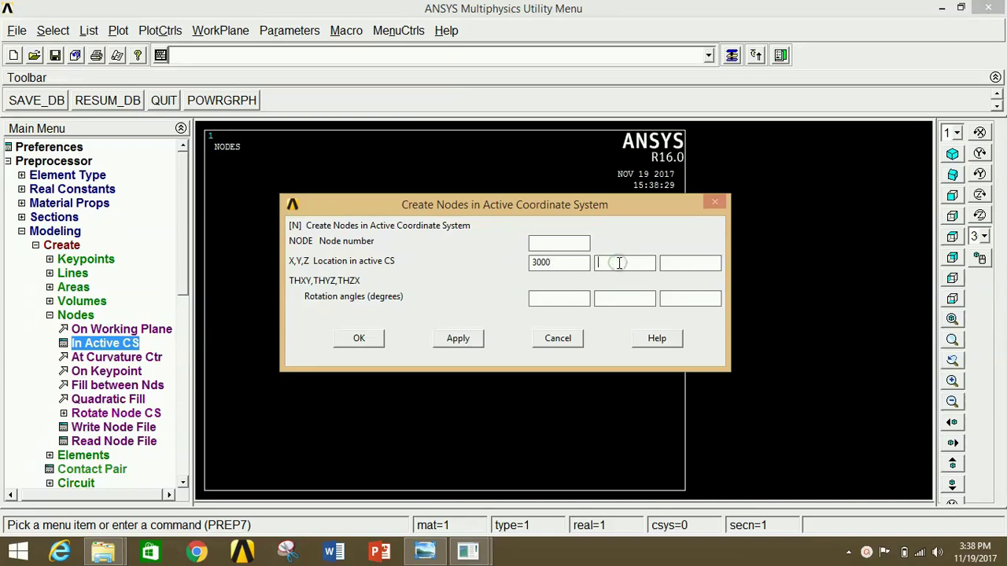
left_click(458, 338)
left_click_drag(621, 263, 599, 263)
left_click(474, 344)
- Create nodes for the middle of the truss at X 6000 with Y 0 and Y 3464
left_click_drag(578, 262, 492, 262)
type("3")
key("BackSpace")
type("6000")
left_click_drag(625, 261, 456, 246)
type("0")
left_click(460, 338)
left_click_drag(615, 264, 584, 263)
left_click(461, 338)
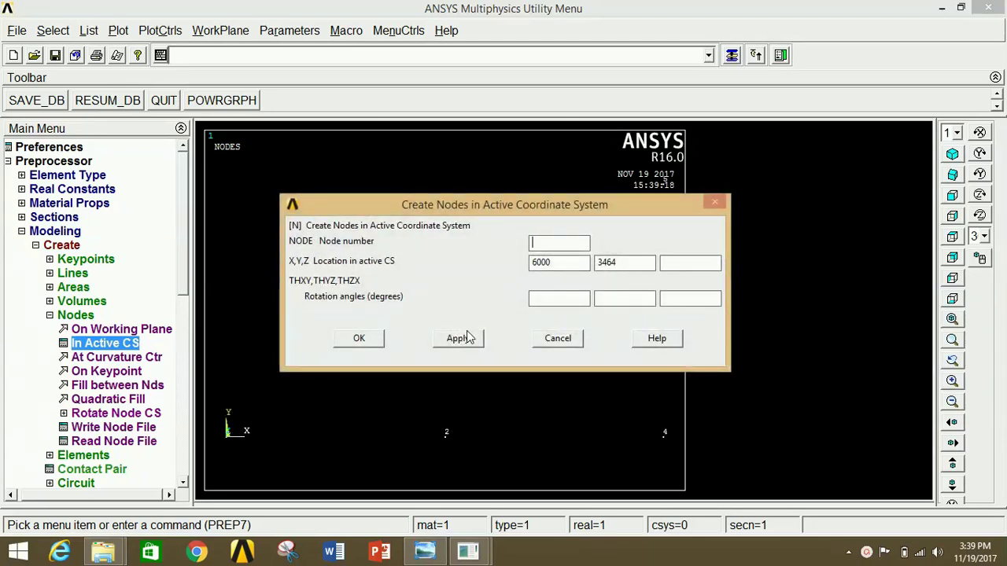
- Create nodes at X 9000 with Y 0 and Y 1732
type("9")
key("Tab")
type("0")
left_click(460, 338)
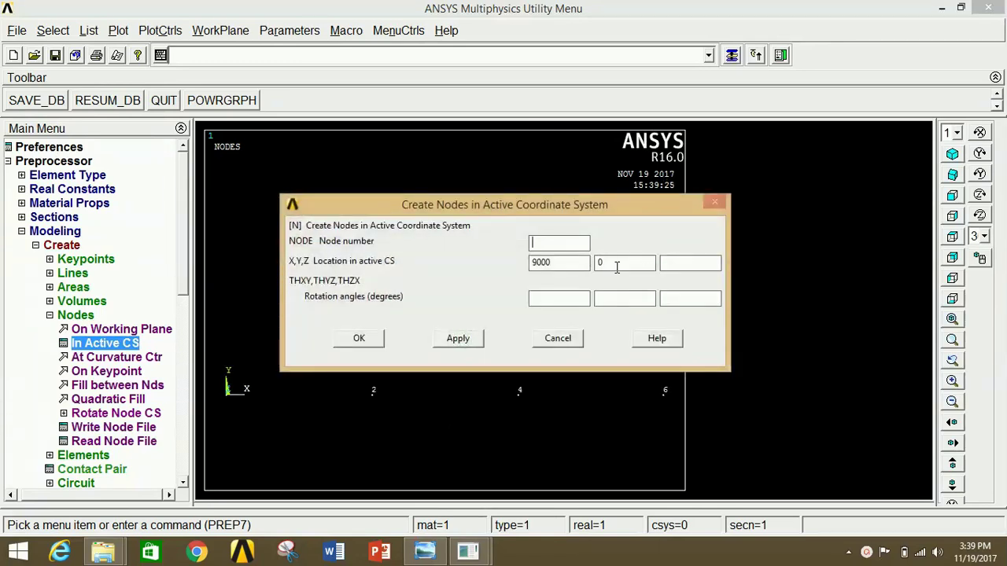
left_click_drag(618, 262, 567, 264)
left_click(447, 337)
- Create the final support node at X 12000, Y 0 and finish node creation
double_click(563, 267)
type("12000")
double_click(621, 264)
type("0")
left_click(355, 337)
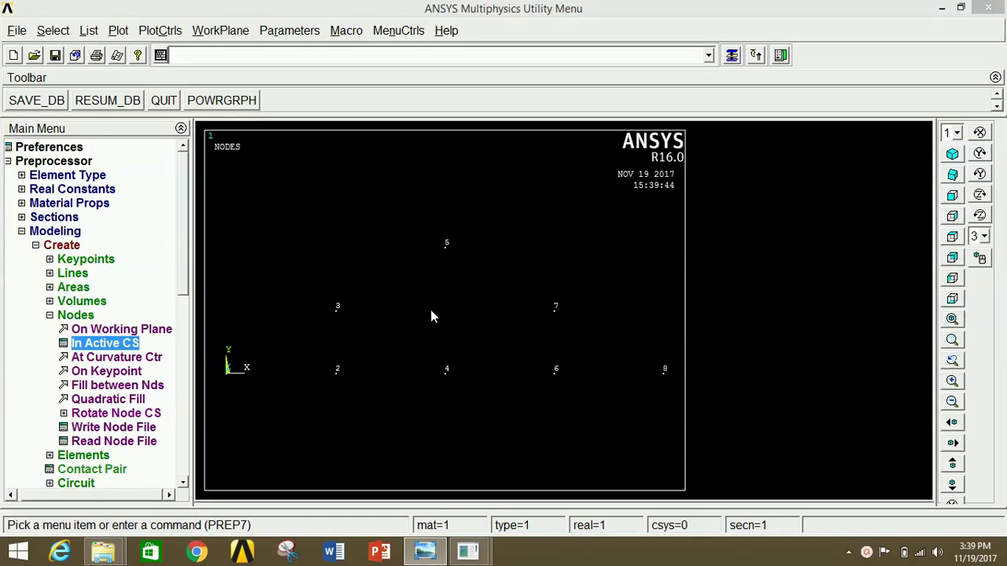
- Create auto-numbered elements through nodes 1–2 and 2–4 along the bottom chord
left_click(86, 318)
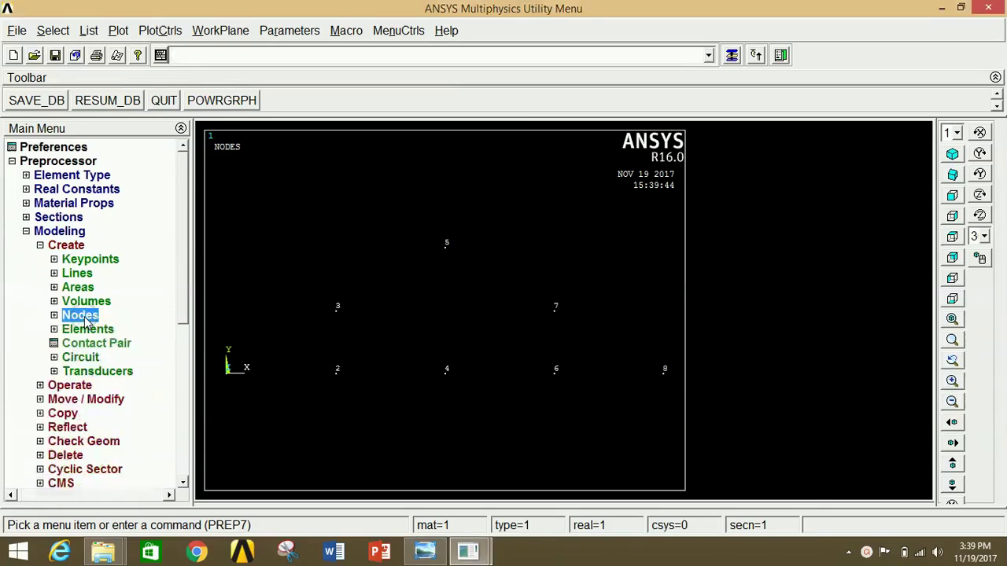
left_click(88, 329)
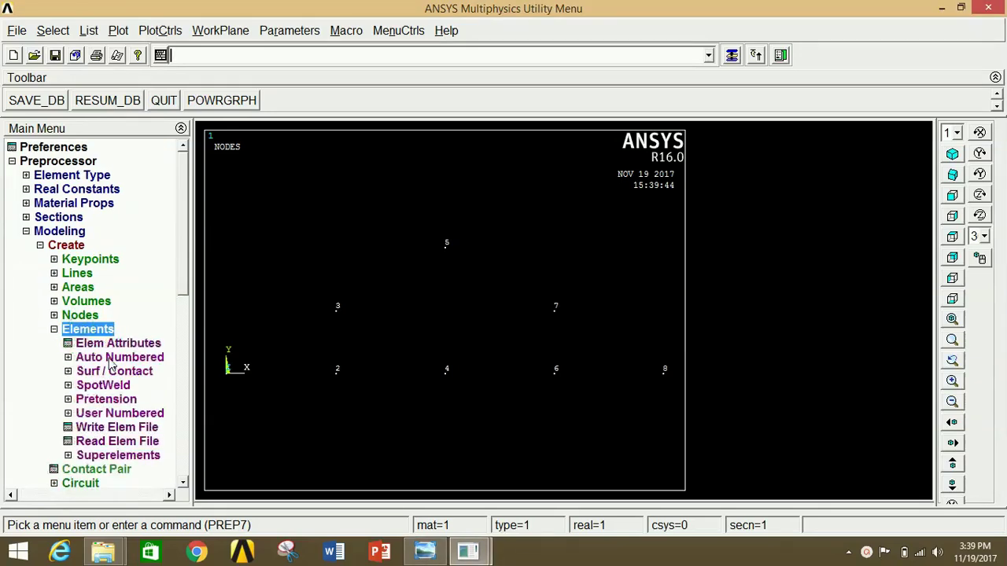
left_click(112, 359)
left_click(116, 373)
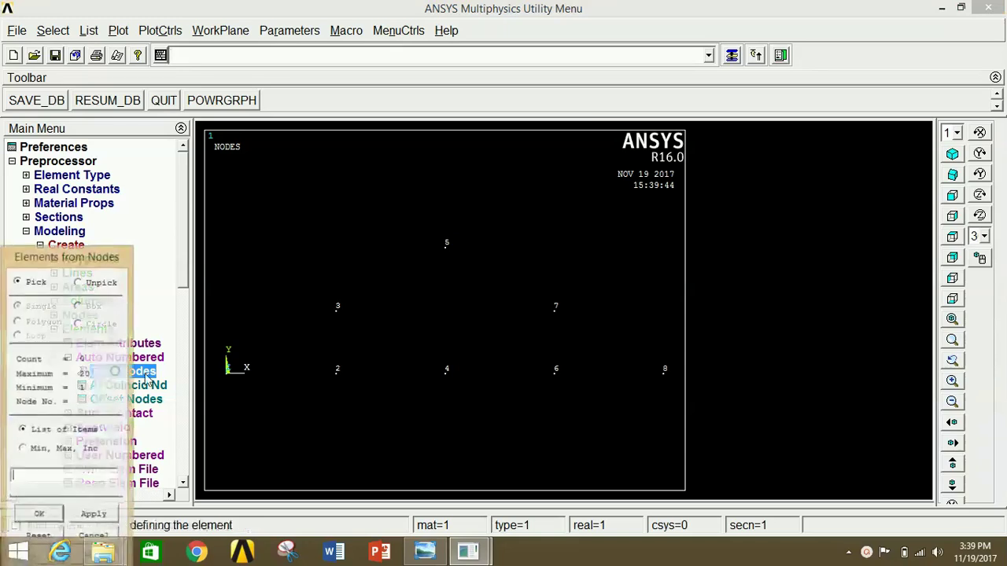
left_click(226, 371)
left_click(337, 370)
left_click(93, 515)
left_click_drag(84, 256, 92, 169)
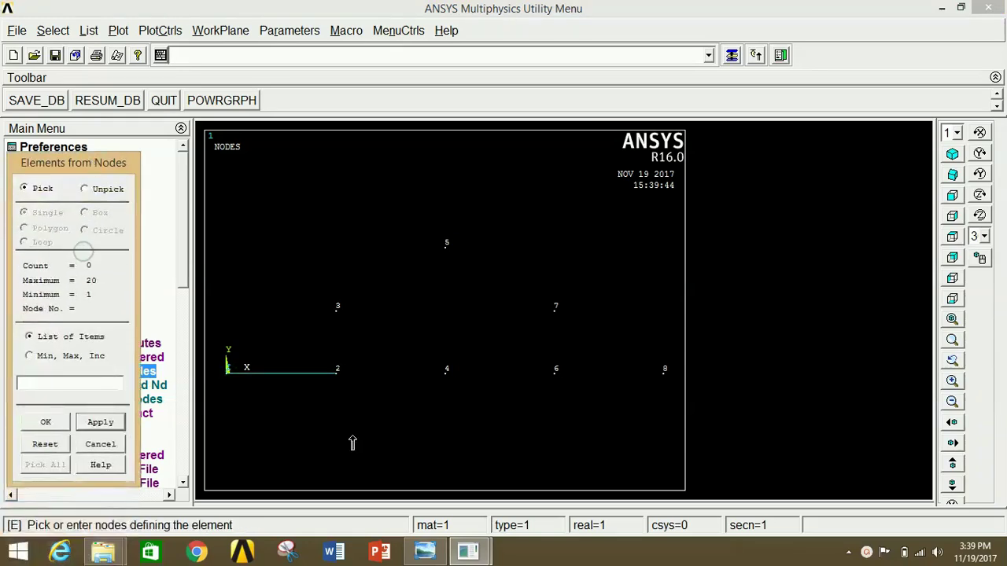
left_click(337, 370)
left_click(446, 370)
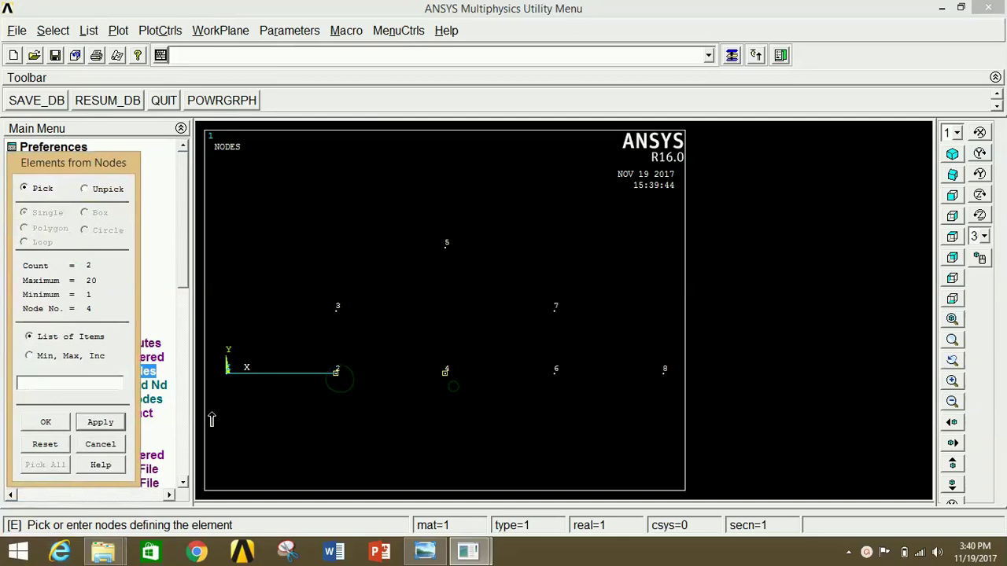
left_click(49, 421)
- Extend the bottom chord with elements through nodes 4–6 and 6–8
left_click(126, 372)
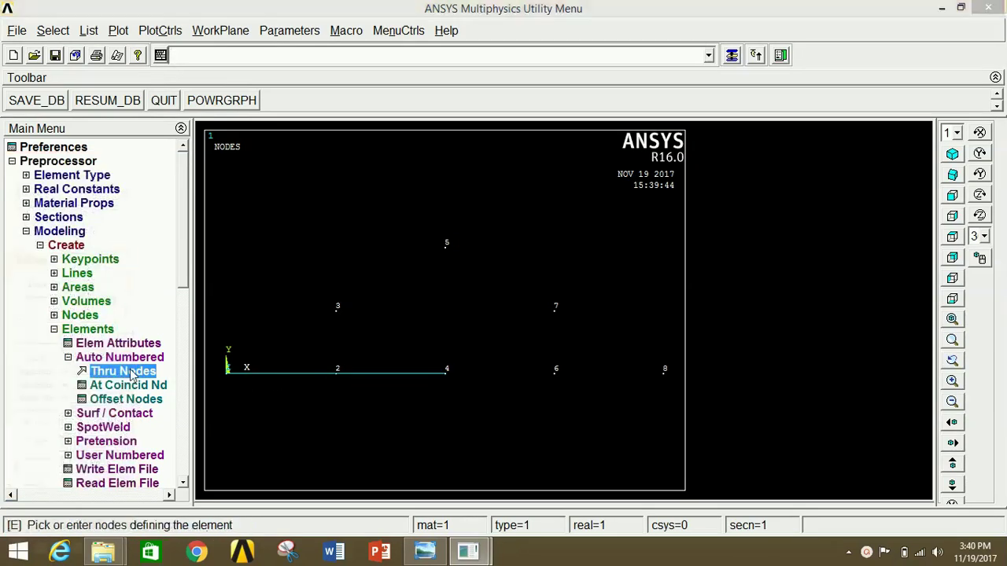
left_click(446, 373)
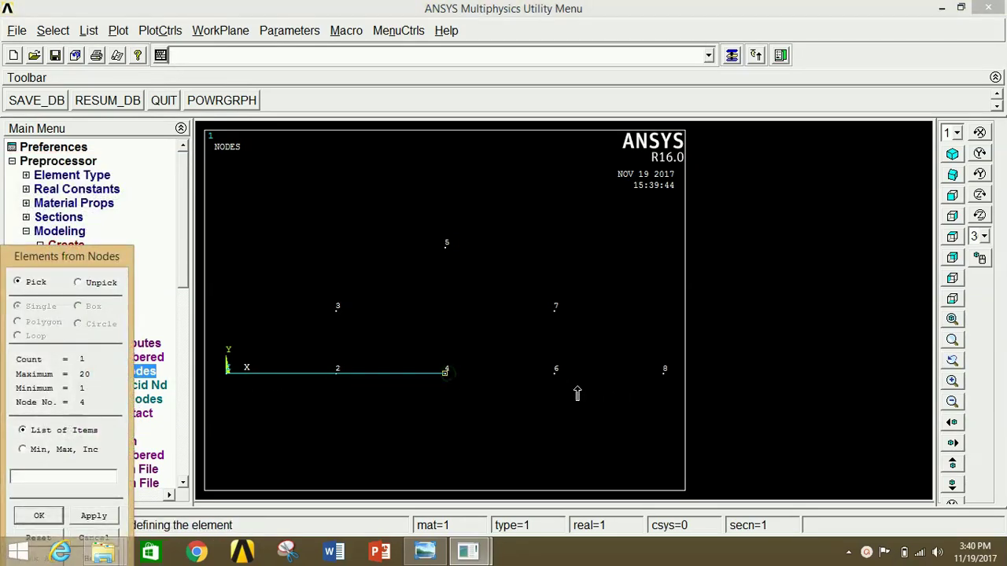
left_click(556, 371)
left_click(95, 516)
left_click(555, 373)
left_click(94, 516)
- Create the sloped chord elements through nodes 8–7 and 7–5
left_click(664, 371)
left_click(555, 308)
left_click(94, 516)
left_click(555, 309)
left_click(94, 515)
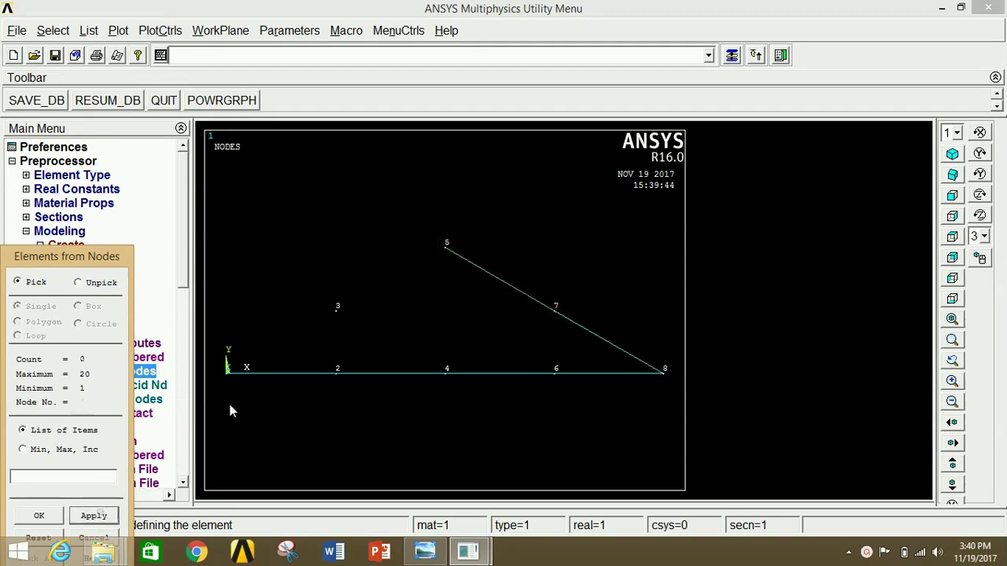
- Create the element through nodes 5–3 and bring up the truss diagram to check the remaining members
left_click(443, 248)
left_click(338, 309)
left_click(94, 516)
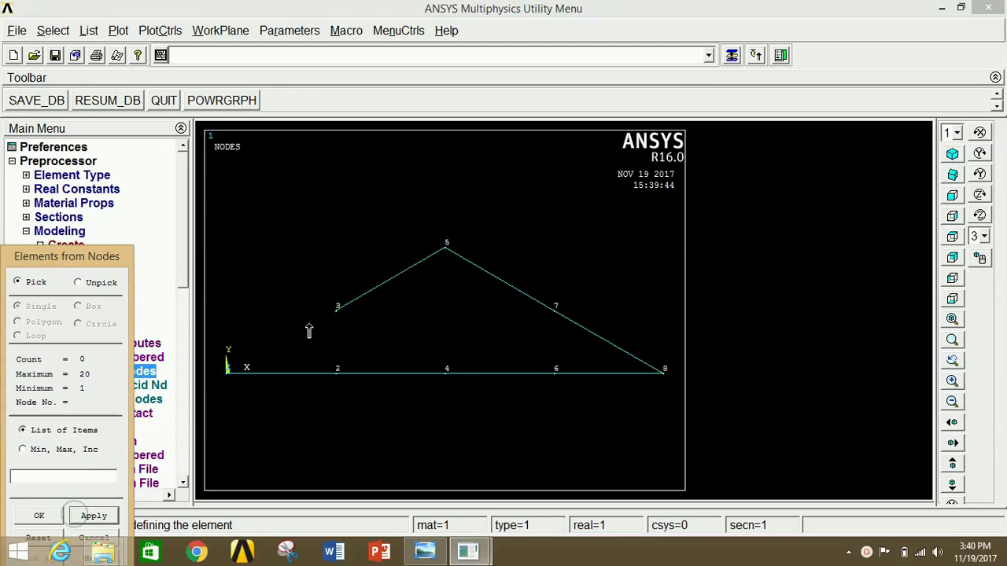
left_click(421, 553)
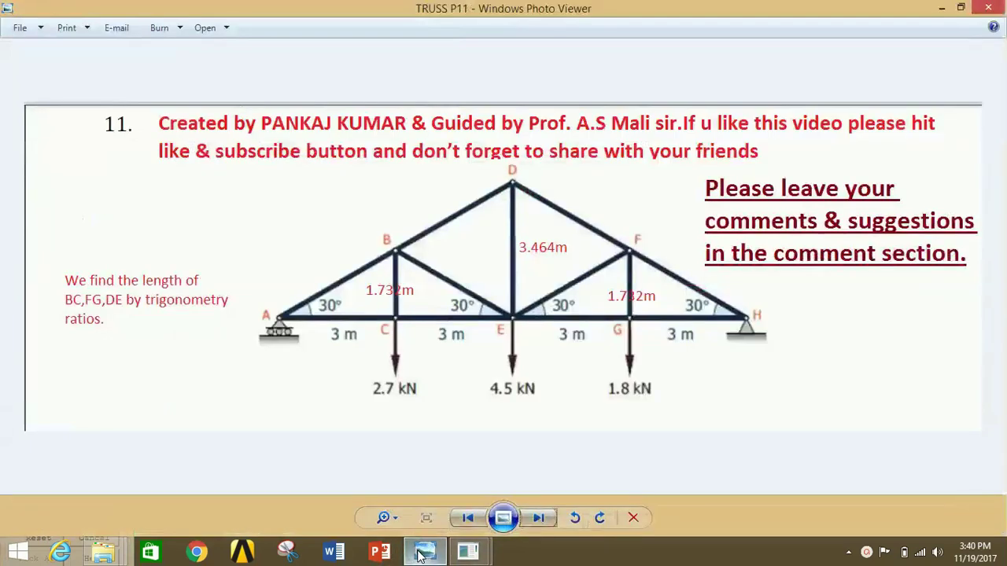
- Return to ANSYS and create the element through nodes 3–1 to close the sloped chord
left_click(422, 553)
left_click(336, 309)
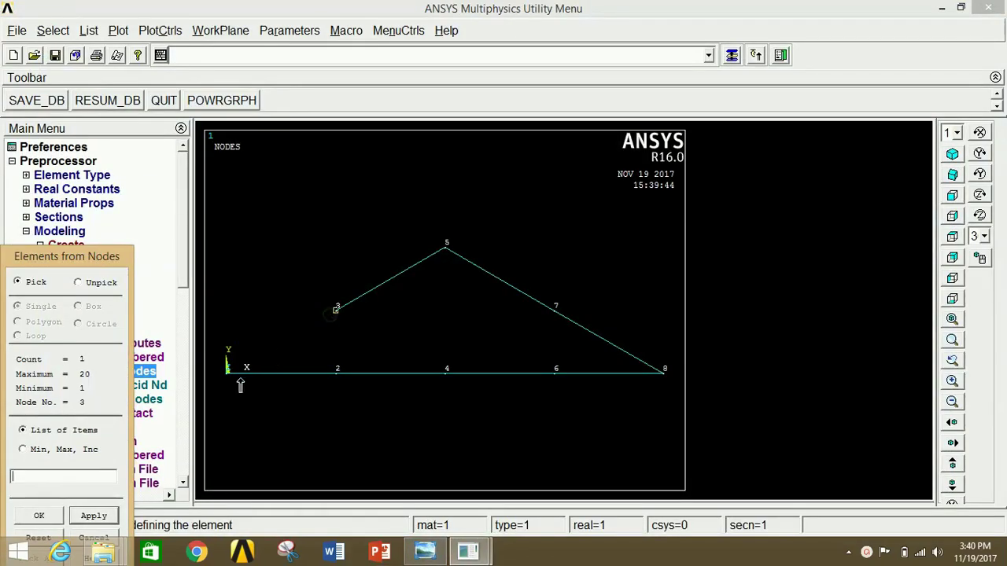
left_click(93, 516)
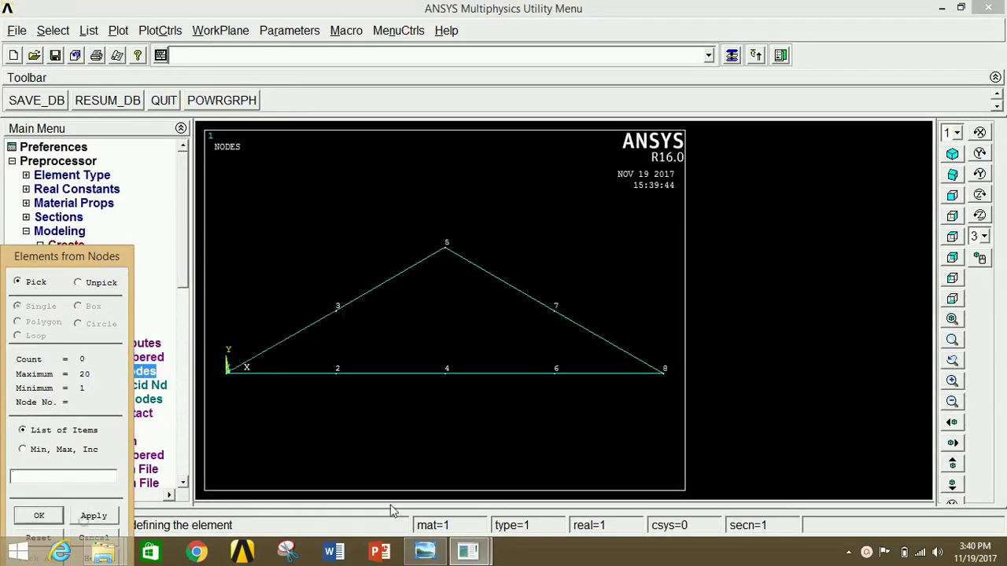
- Check the remaining members in the truss diagram and create the vertical element through nodes 2–3
left_click(424, 553)
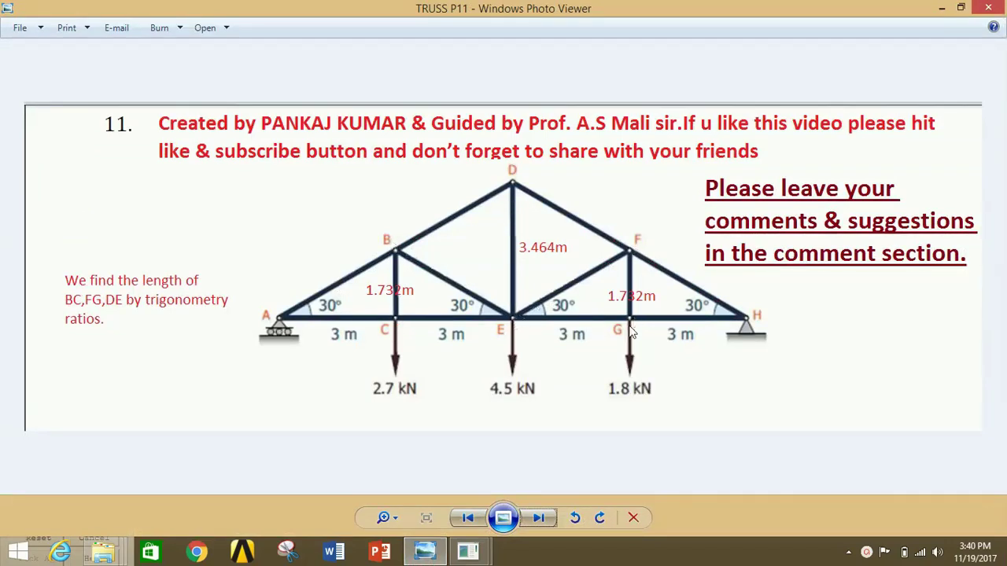
mouse_move(470, 557)
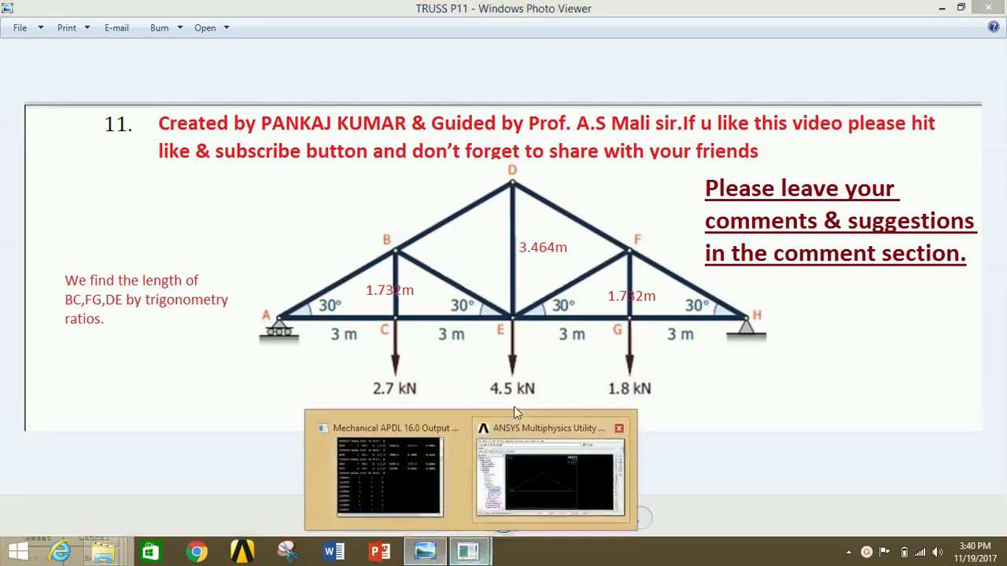
left_click(541, 467)
left_click(336, 373)
left_click(337, 309)
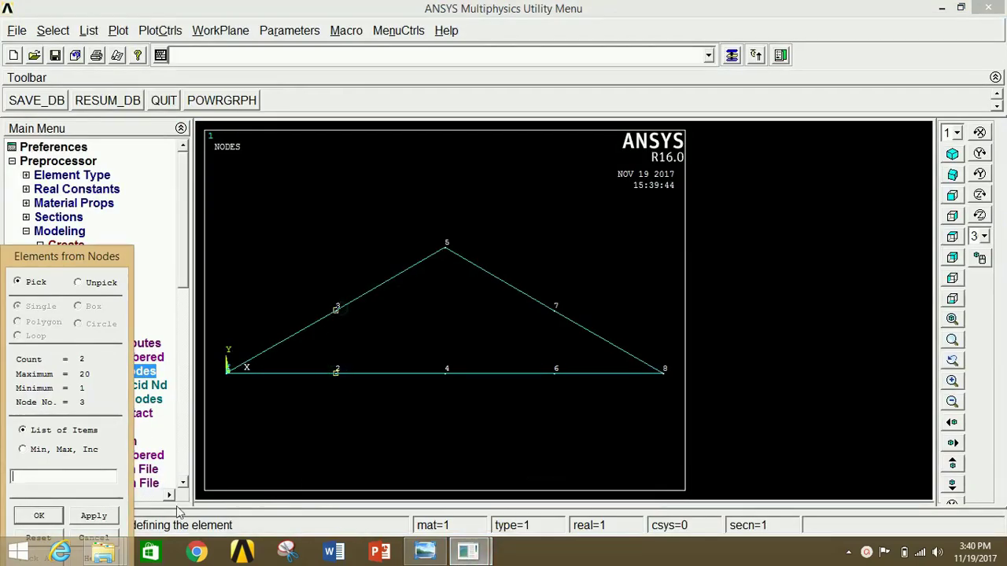
left_click(88, 516)
- Create the diagonal elements through nodes 3–4 and 4–7
left_click(351, 316)
left_click(445, 374)
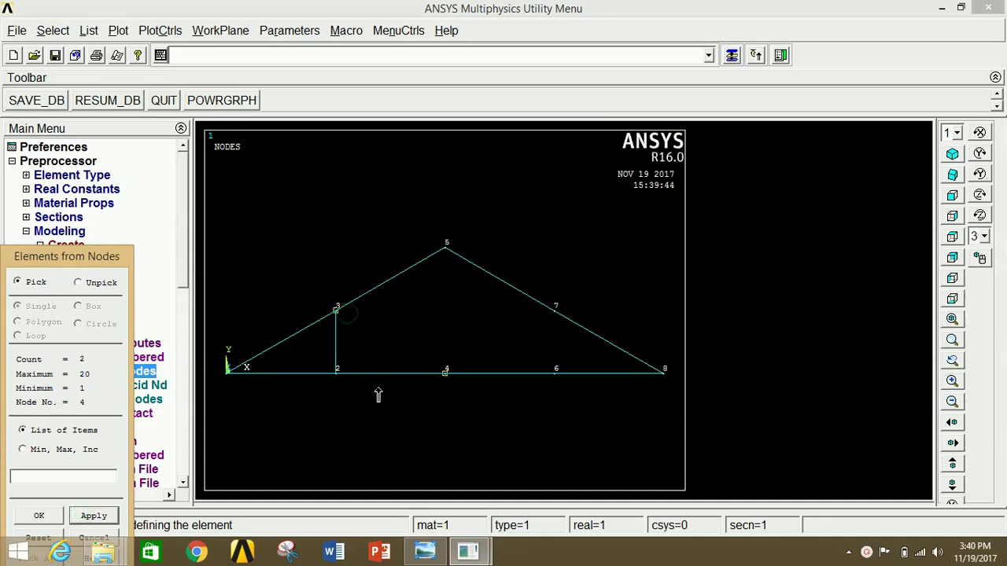
left_click(93, 516)
left_click(448, 381)
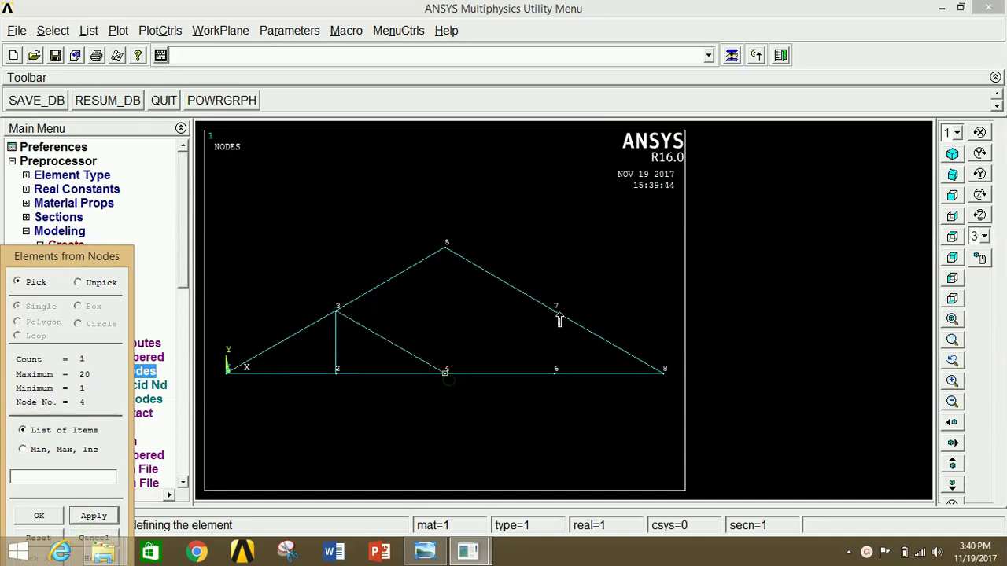
left_click(554, 311)
left_click(94, 516)
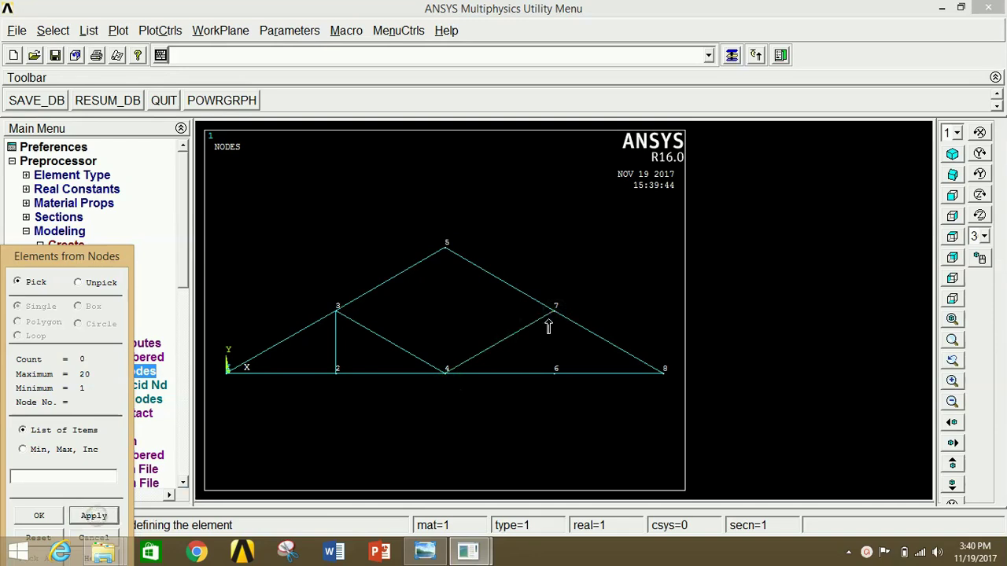
- Create the vertical elements through nodes 7–6 and 5–4 and finish element creation
left_click(563, 385)
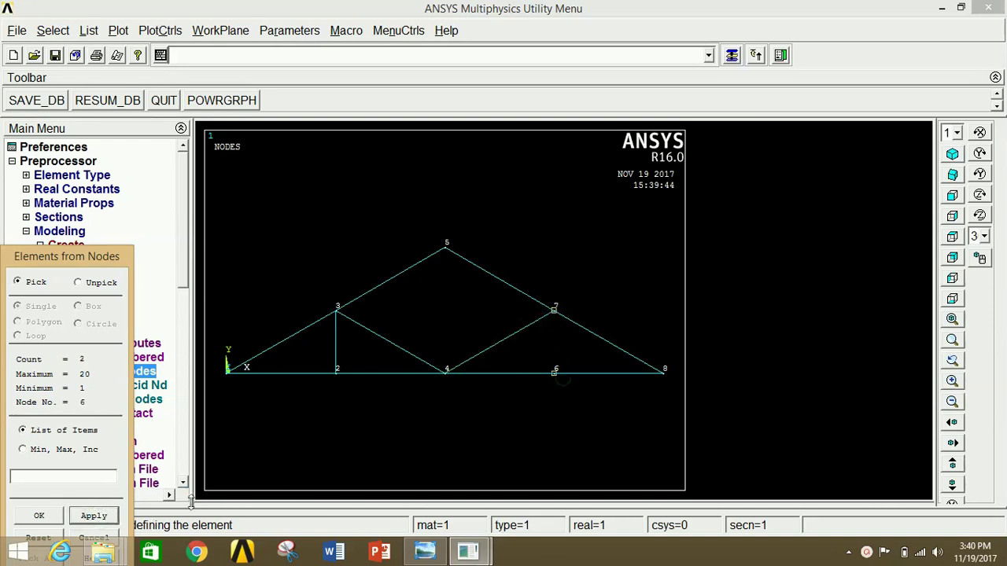
left_click(93, 516)
left_click(447, 252)
left_click(445, 372)
left_click(39, 515)
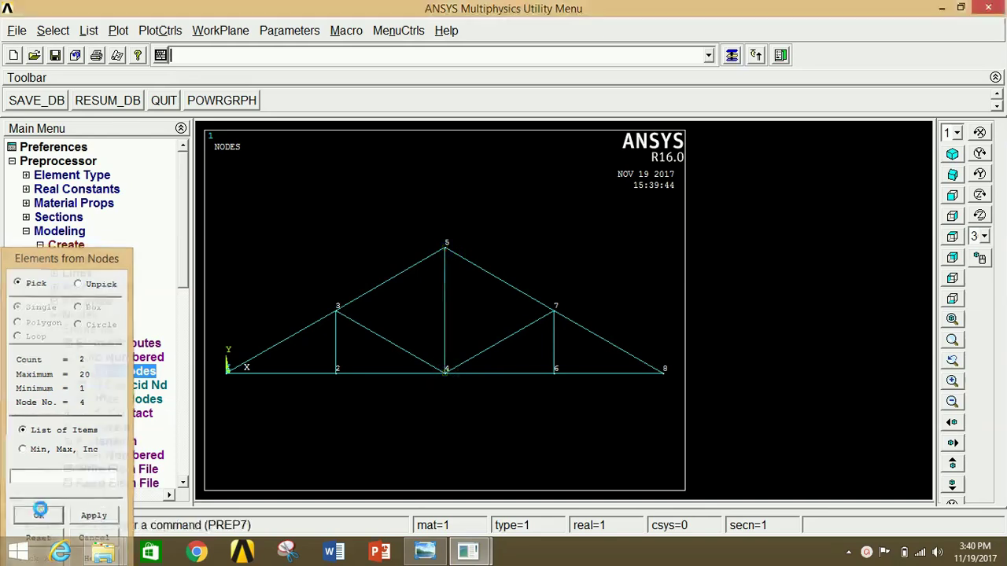
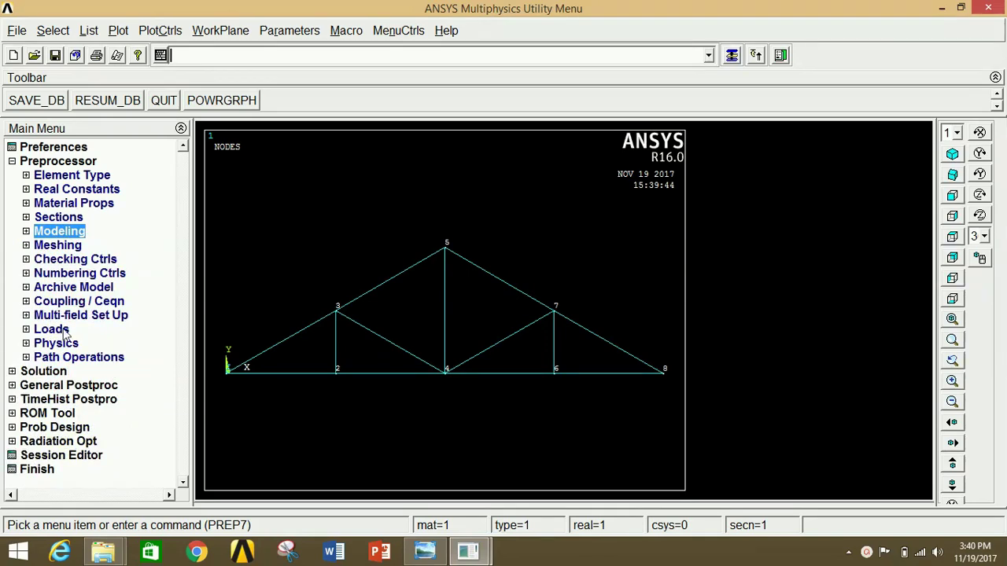
- Check the supports in the truss diagram and apply a structural displacement constraint in UY on node 1
left_click(425, 550)
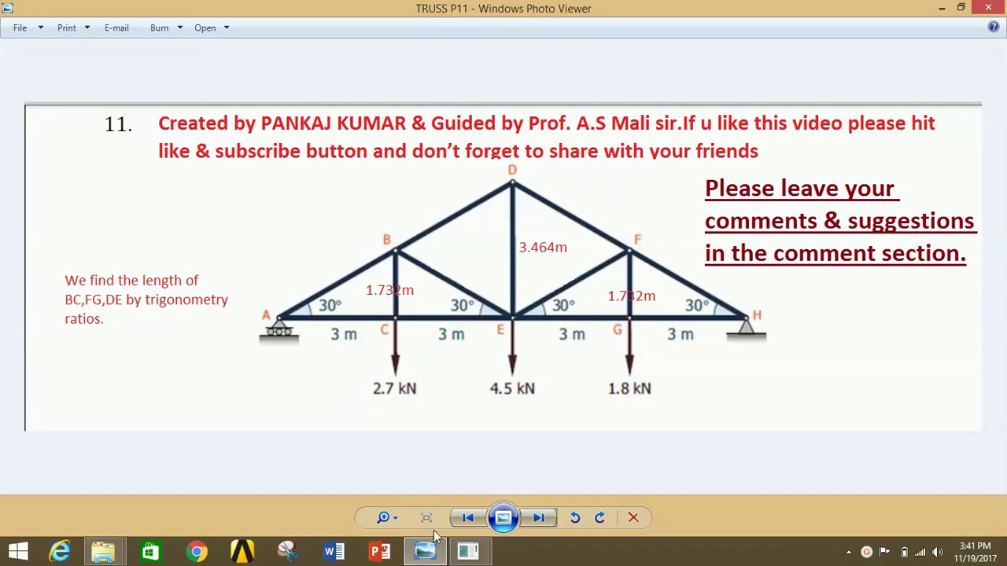
mouse_move(468, 551)
left_click(536, 459)
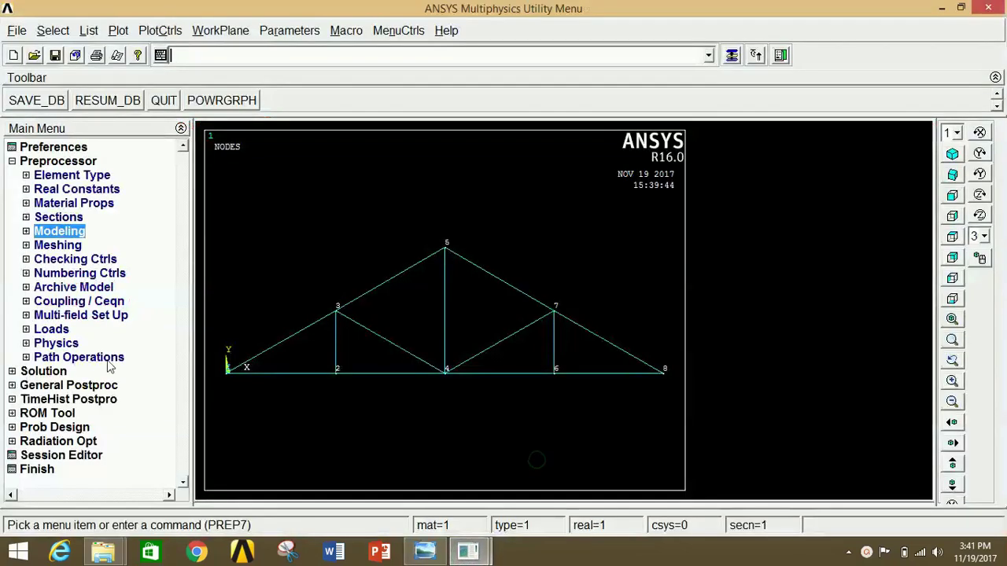
left_click(54, 329)
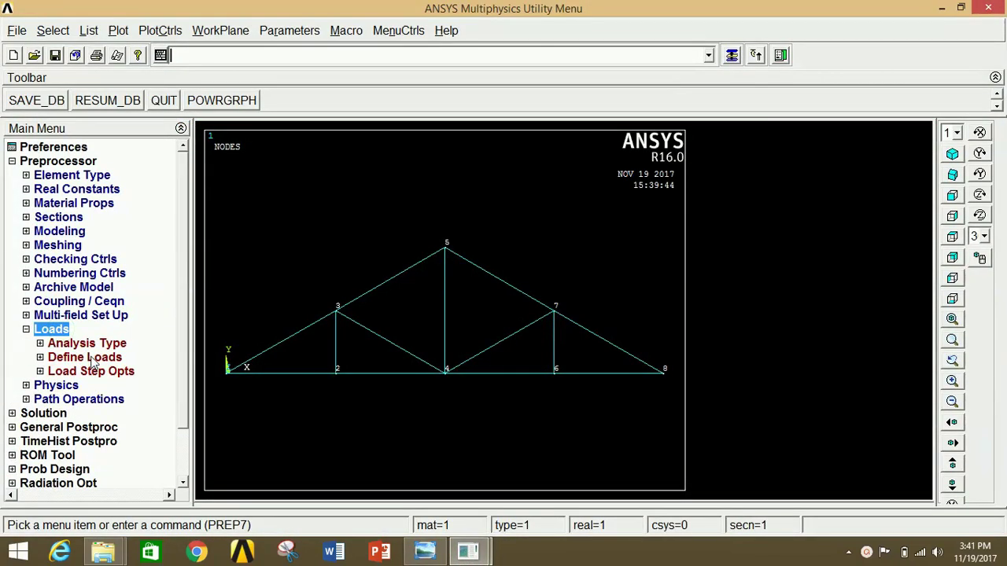
left_click(88, 358)
left_click(89, 385)
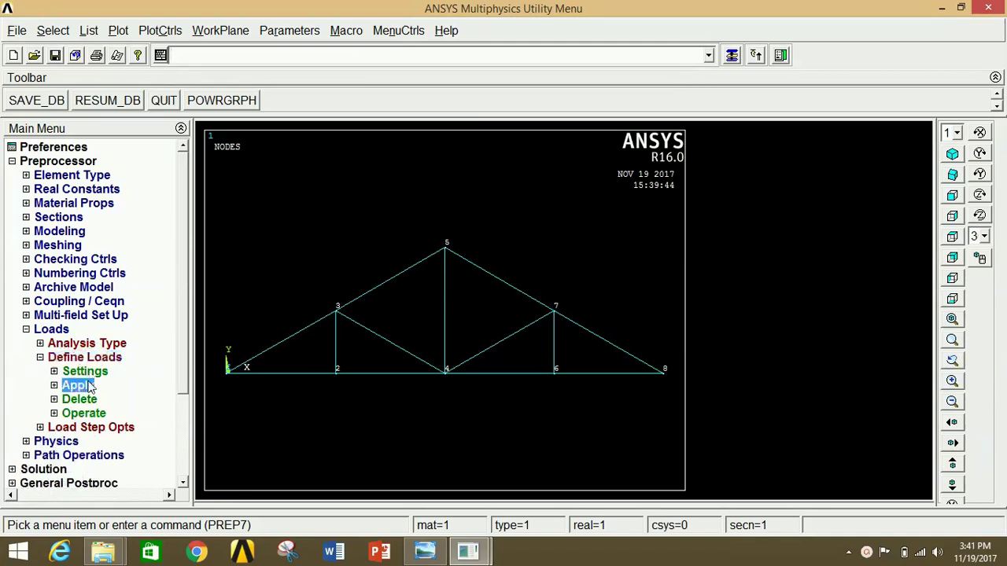
left_click(90, 399)
left_click(99, 413)
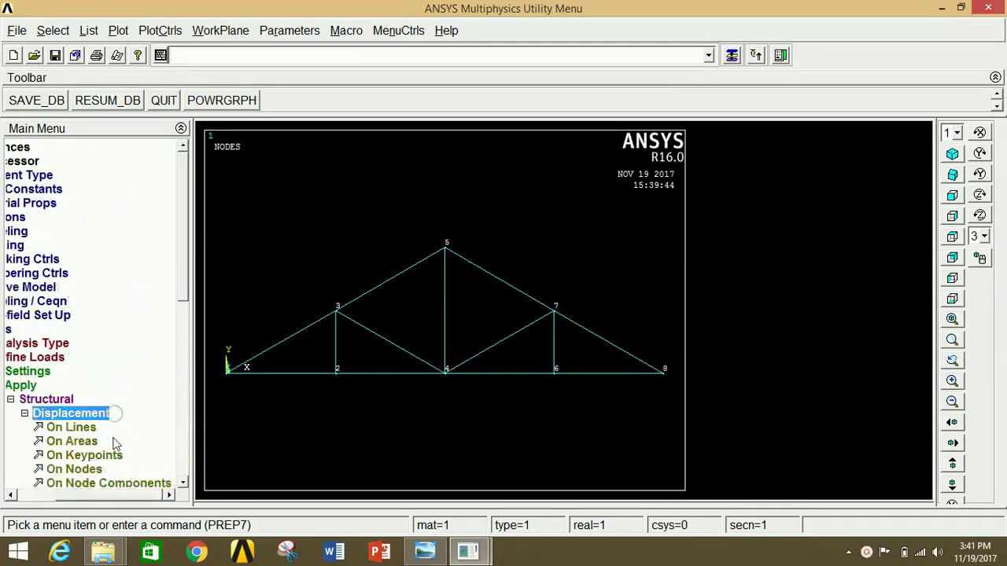
left_click(74, 469)
left_click(230, 381)
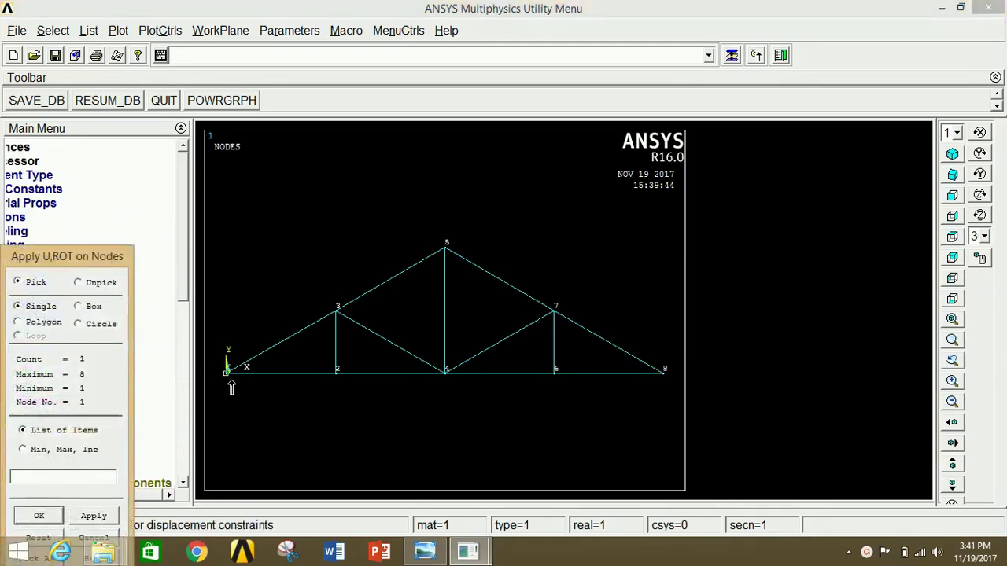
left_click(96, 517)
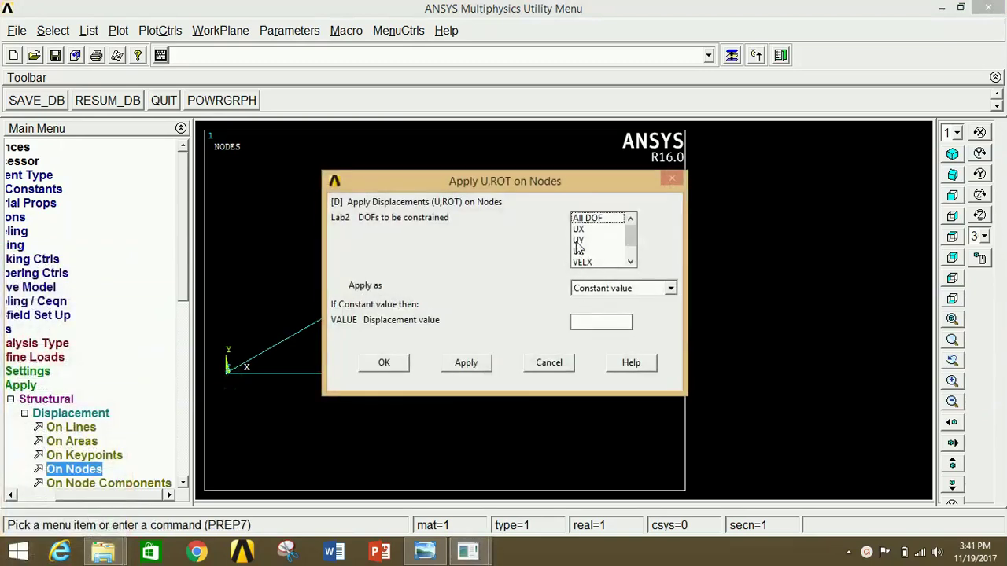
left_click(578, 240)
left_click(384, 366)
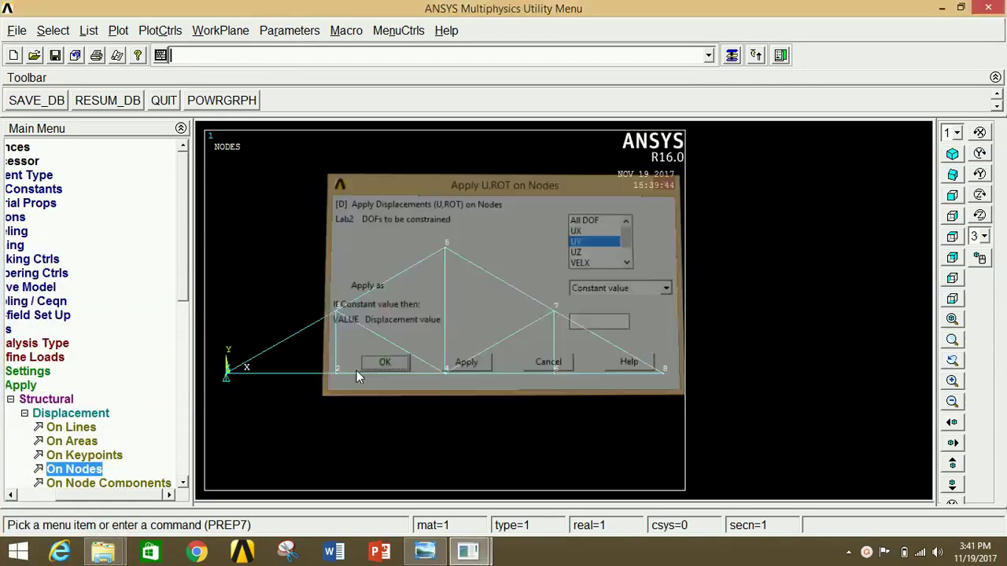
- Constrain node 8 with an All DOF displacement
left_click(99, 470)
left_click(662, 372)
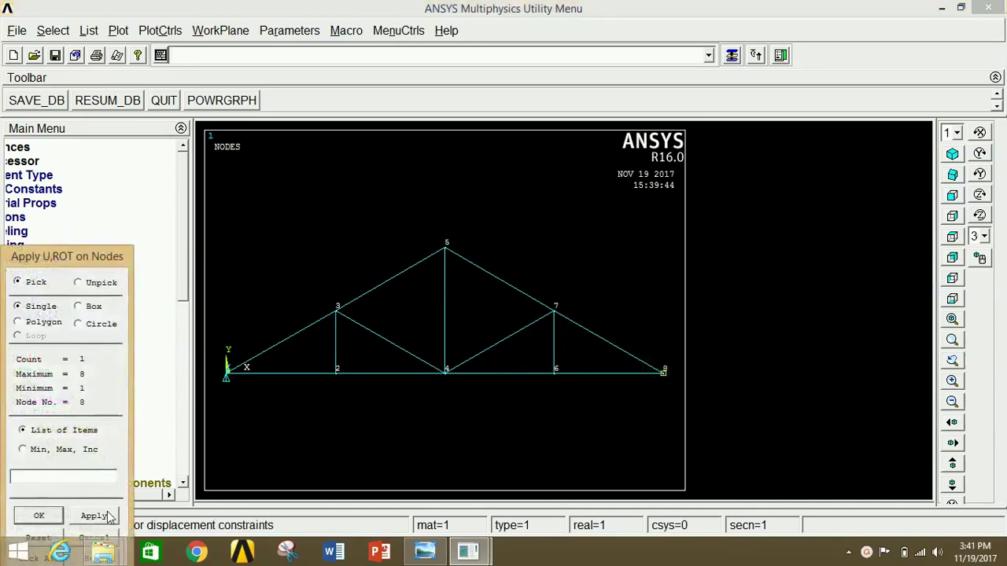
left_click(39, 515)
left_click(592, 222)
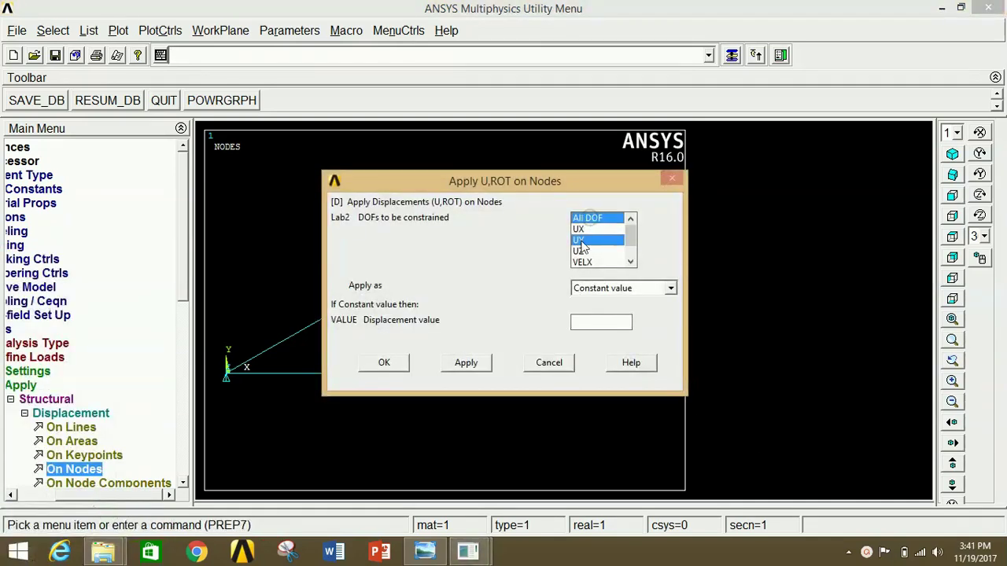
left_click(590, 240)
left_click(387, 362)
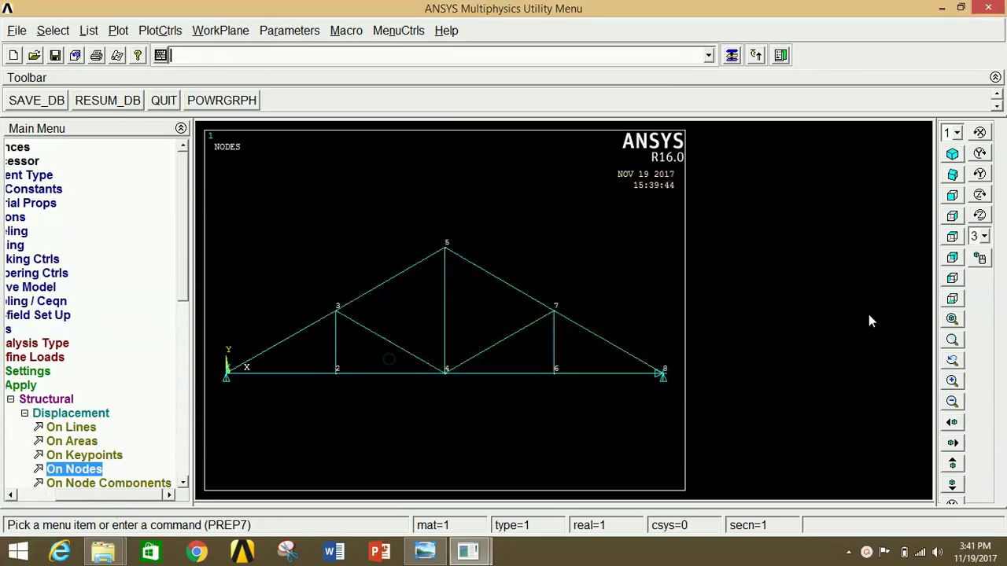
- Apply a constant structural force of -2700 in FY on node 2
left_click(37, 414)
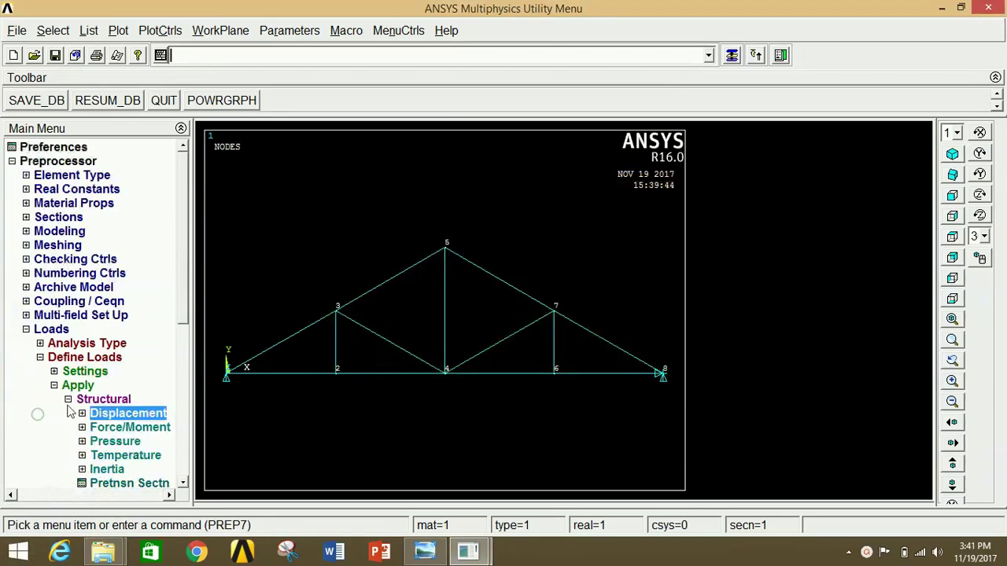
left_click(112, 432)
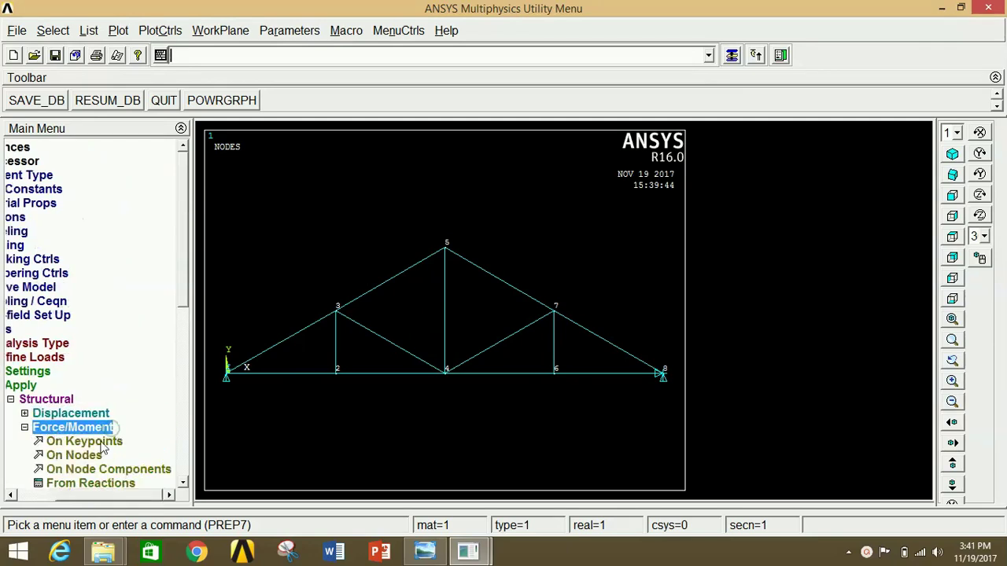
left_click(88, 452)
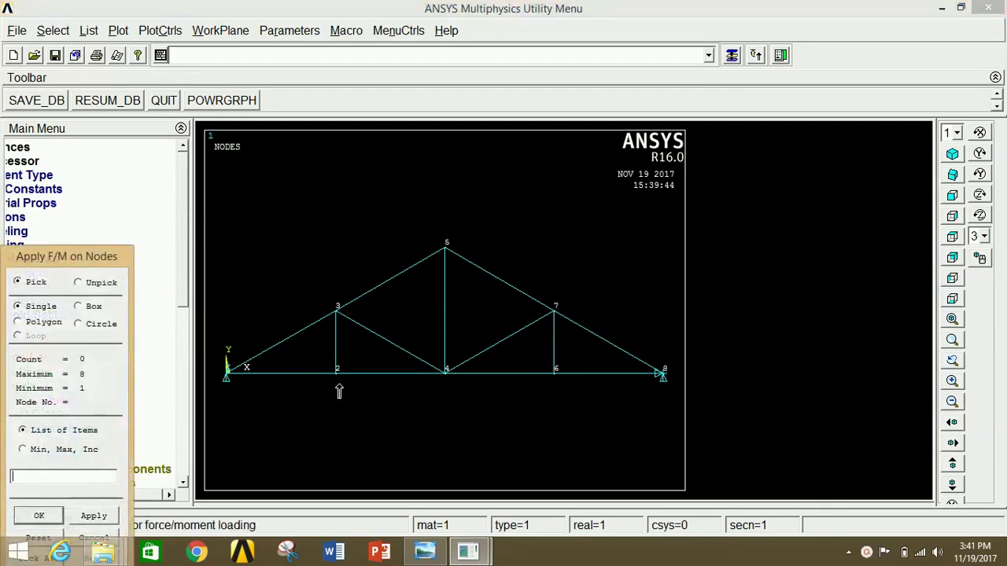
left_click(93, 515)
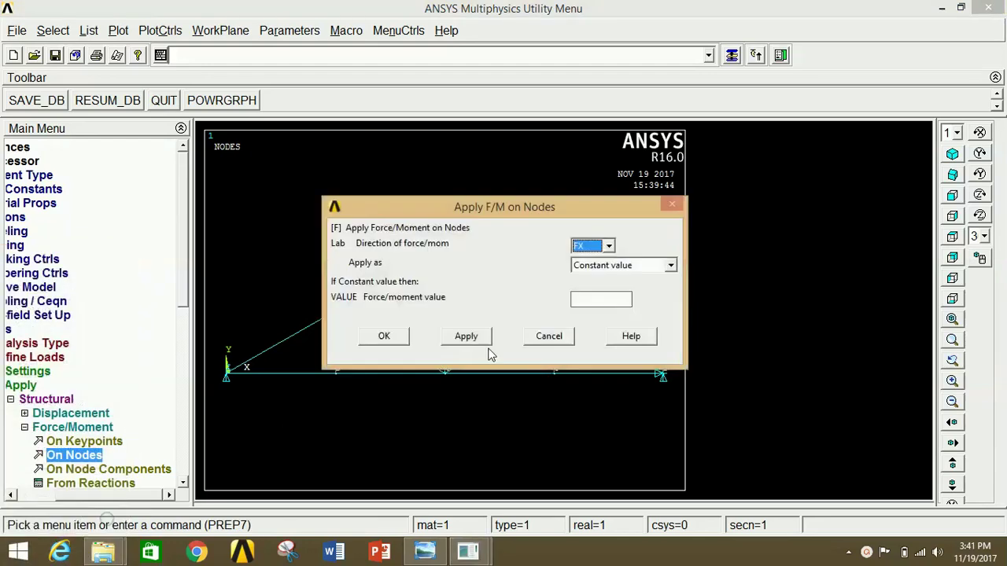
left_click(592, 246)
left_click(586, 264)
left_click(594, 301)
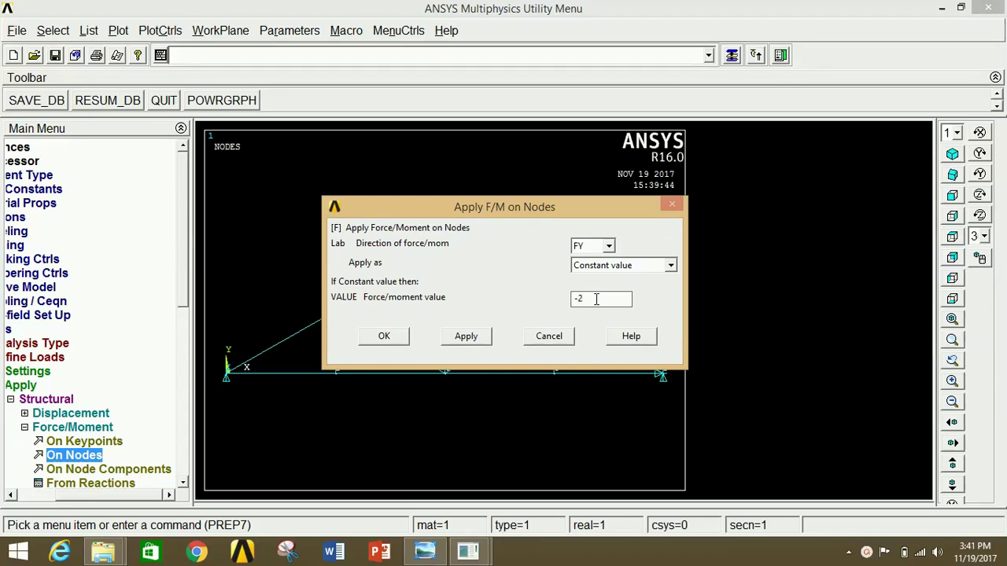
left_click(456, 340)
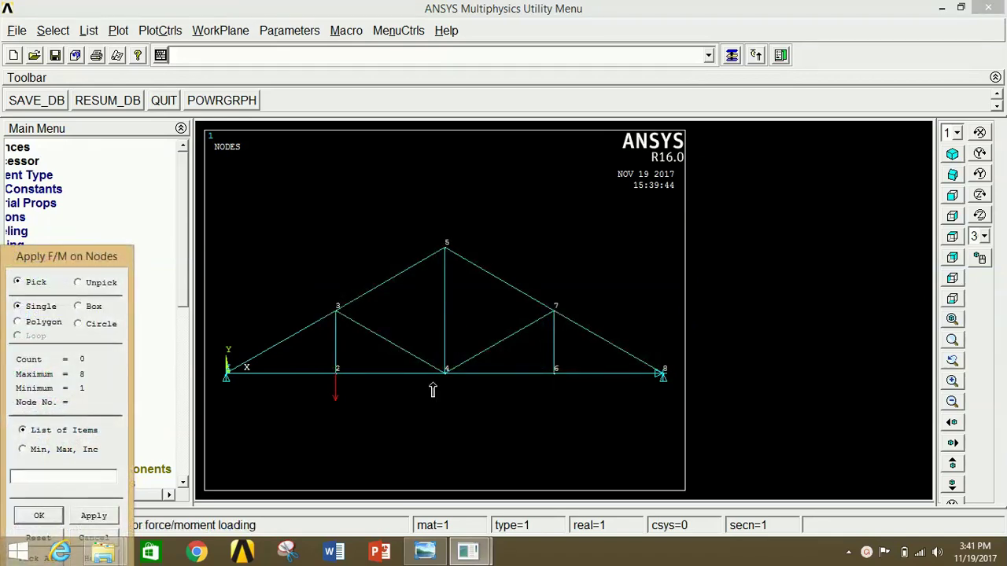
- Check the middle load in the truss diagram and apply a constant FY force of -4500 on node 4
left_click(423, 553)
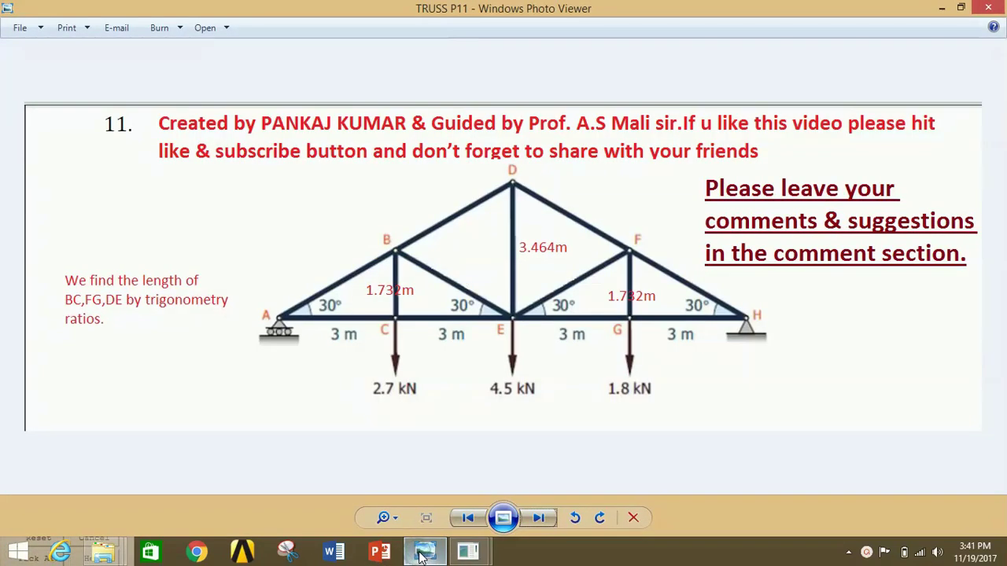
left_click(423, 555)
left_click(447, 375)
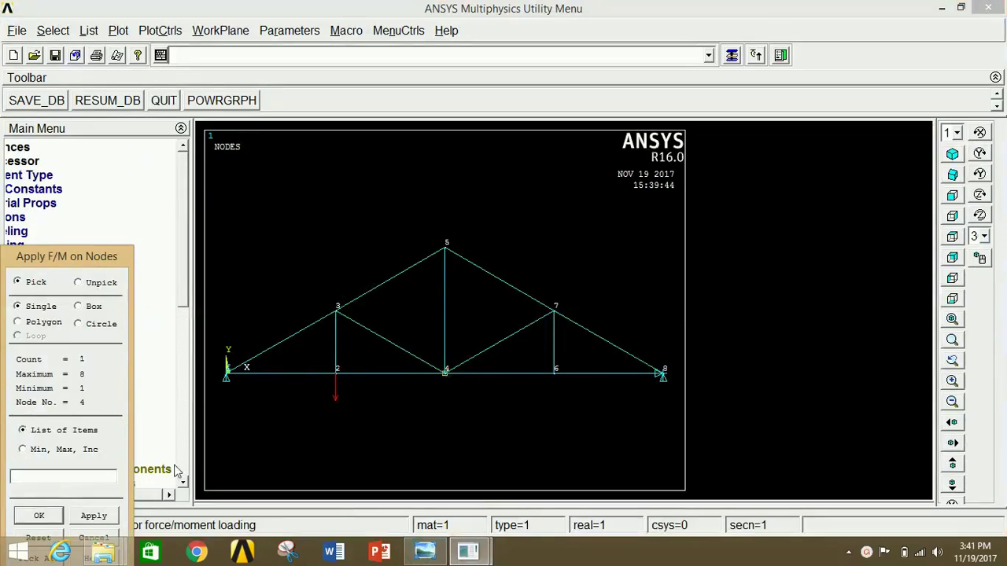
left_click(94, 515)
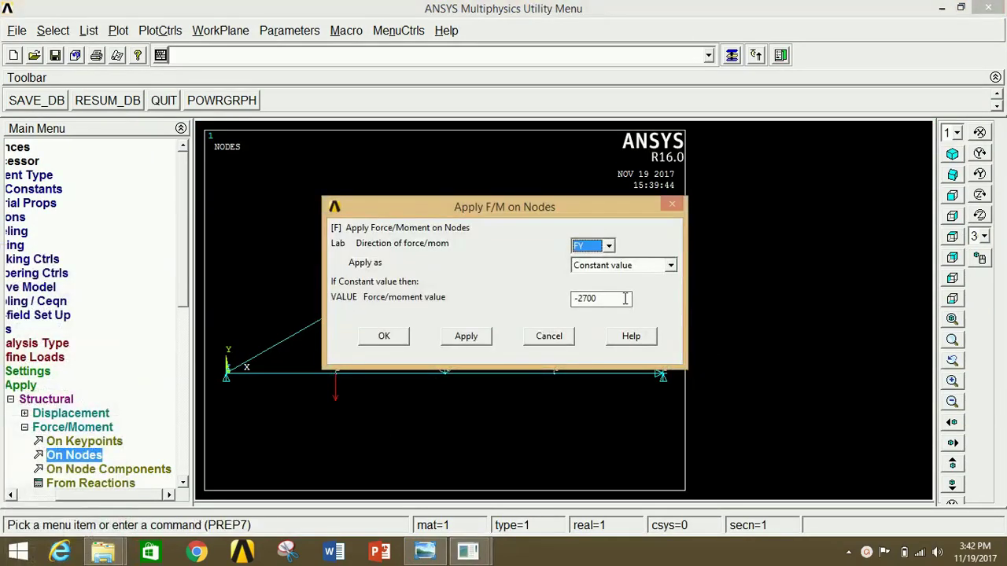
key("Tab")
type("-4")
type("000")
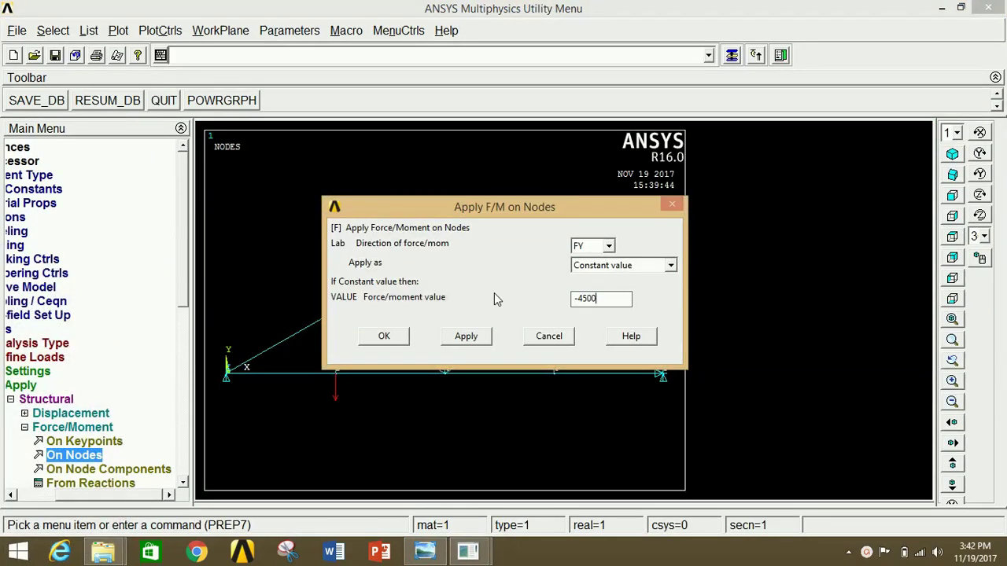
left_click(464, 336)
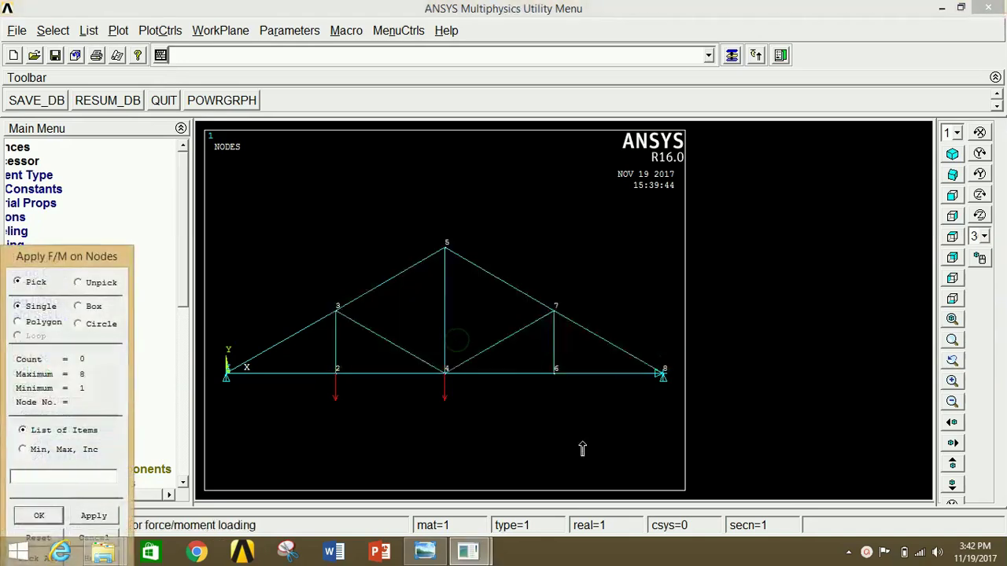
- Apply a constant structural force of -1800 in FY on node 6
left_click(554, 373)
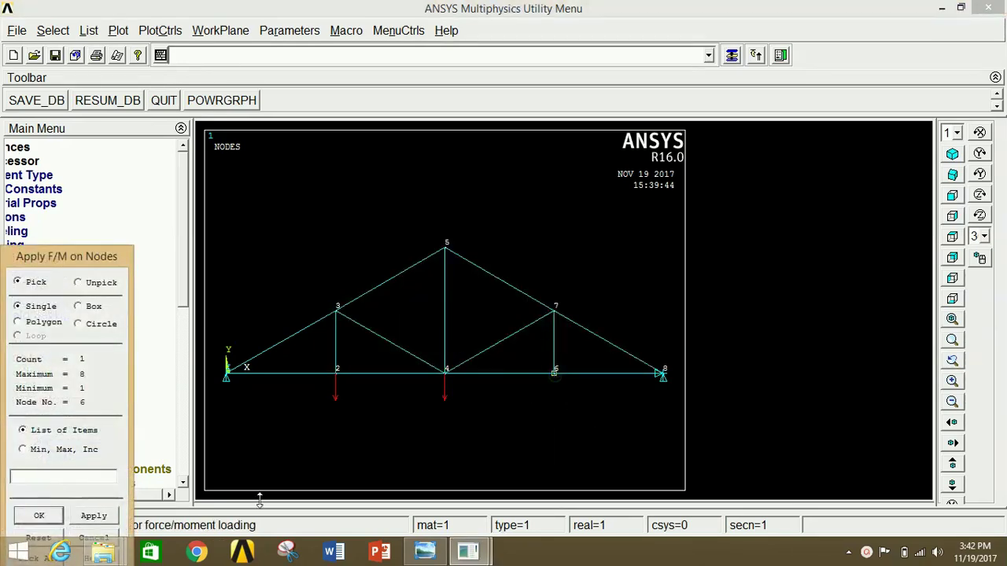
left_click(93, 515)
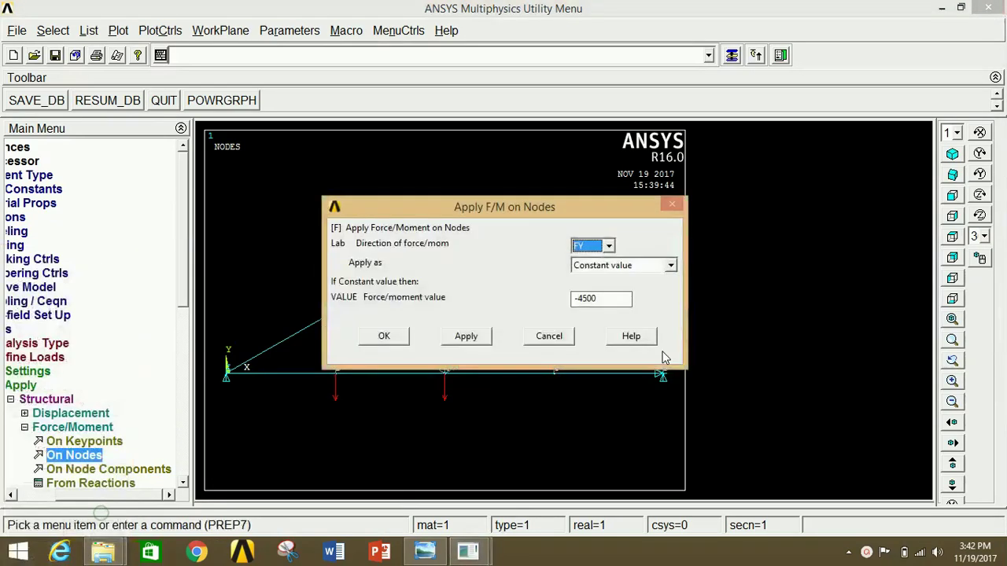
double_click(601, 302)
type("-")
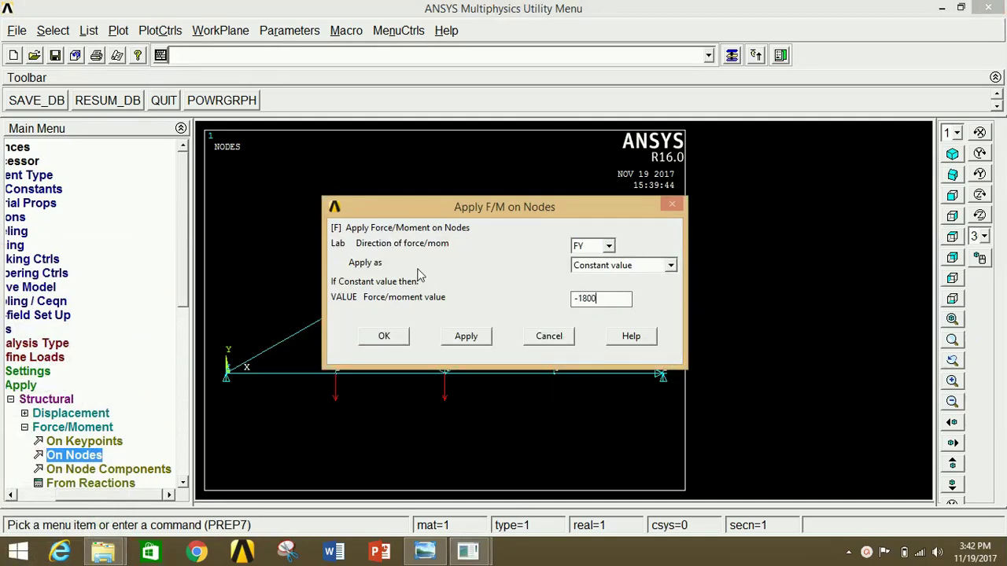
left_click(383, 338)
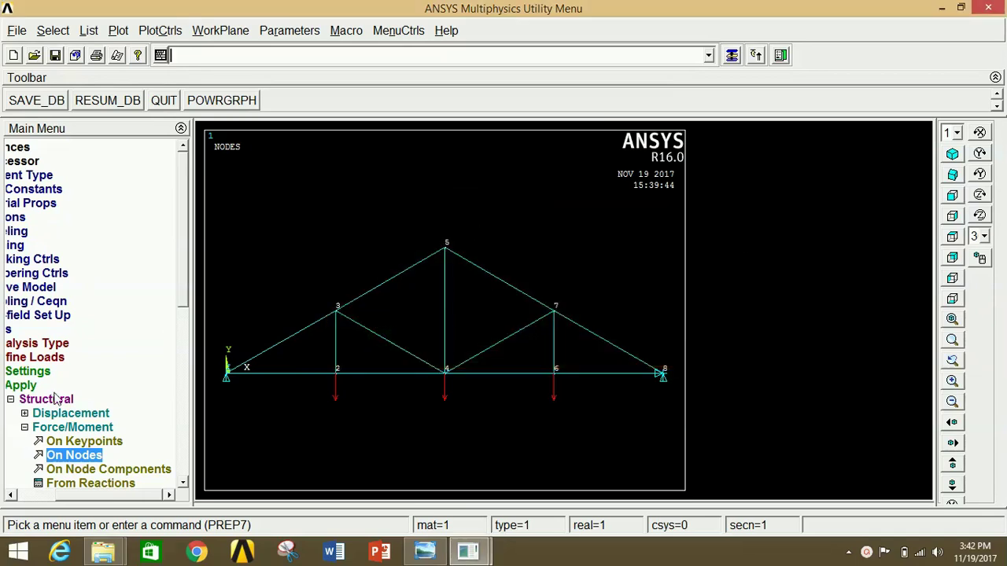
- Solve the current load step of the truss, dismissing the firewall alert and closing the result tracking, completion note and status windows
left_click(55, 398)
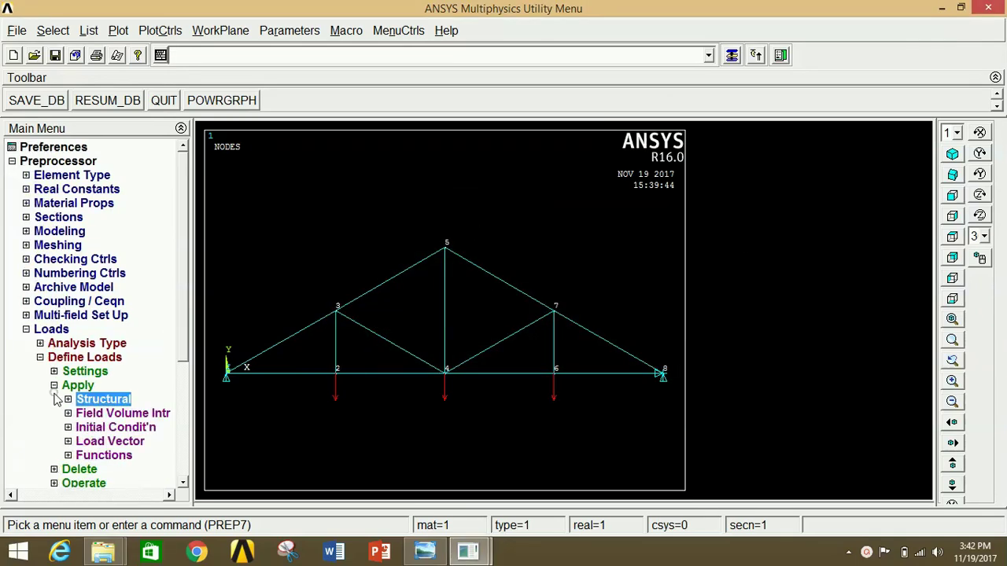
left_click(83, 162)
left_click(44, 176)
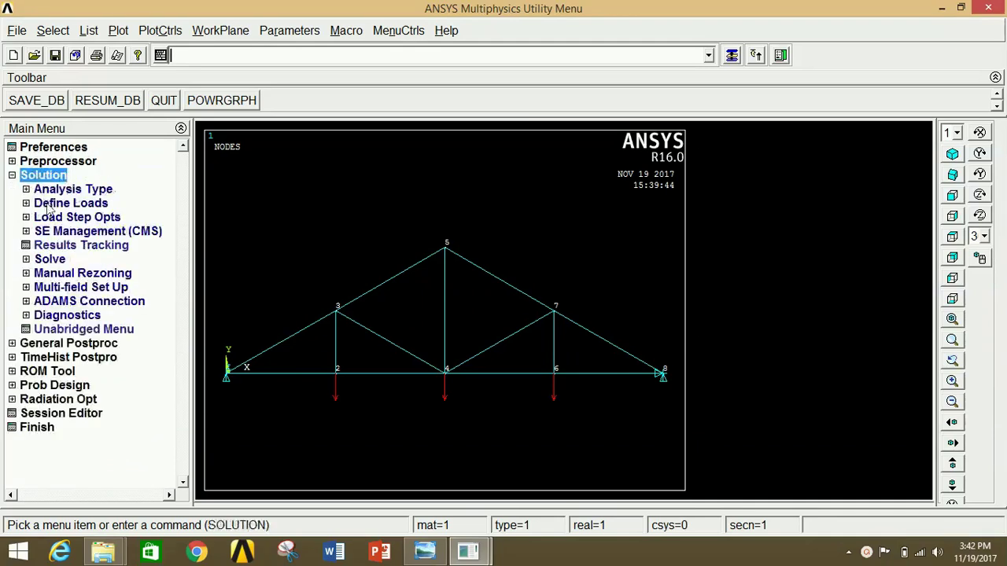
left_click(56, 246)
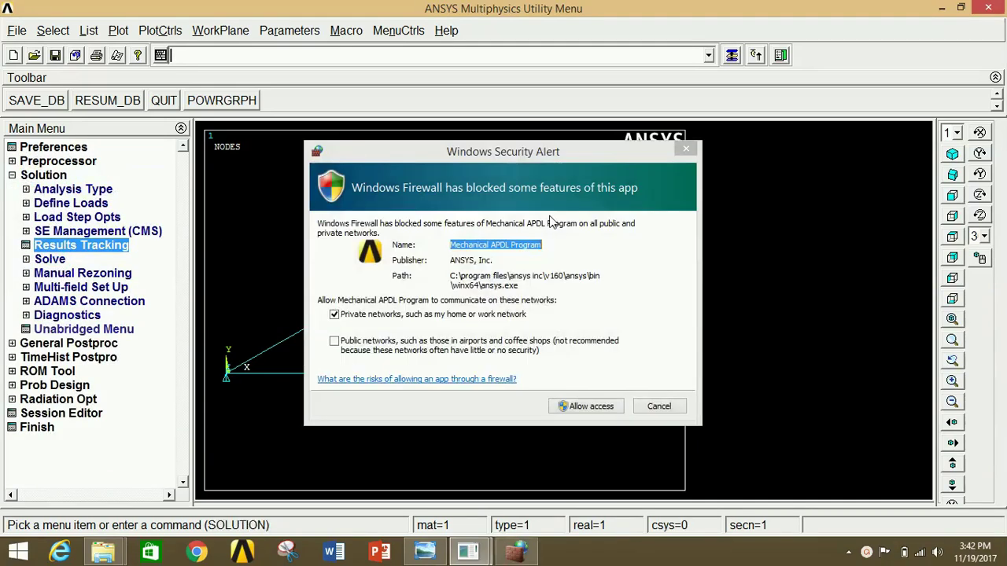
left_click(657, 407)
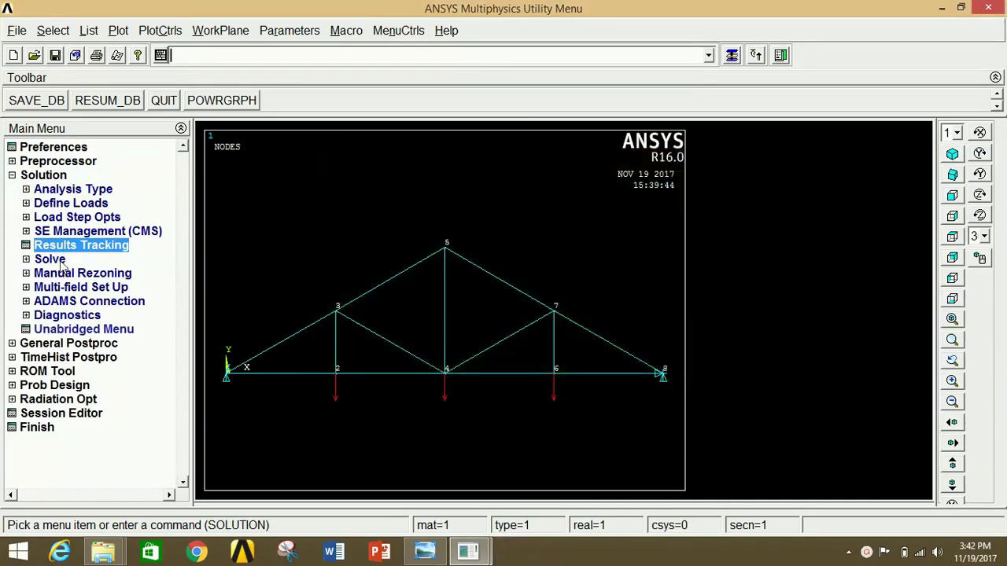
left_click(49, 259)
left_click(78, 272)
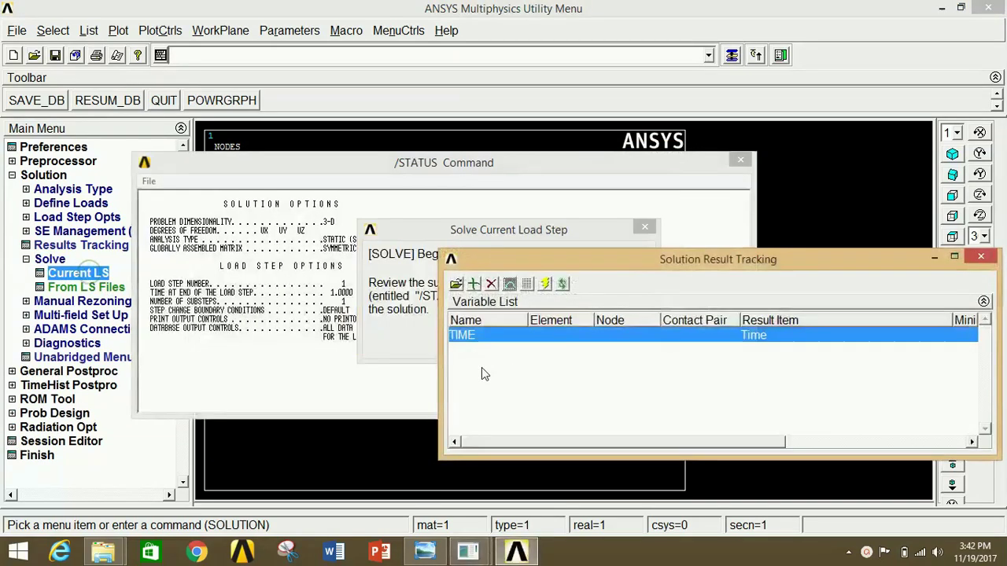
left_click(981, 257)
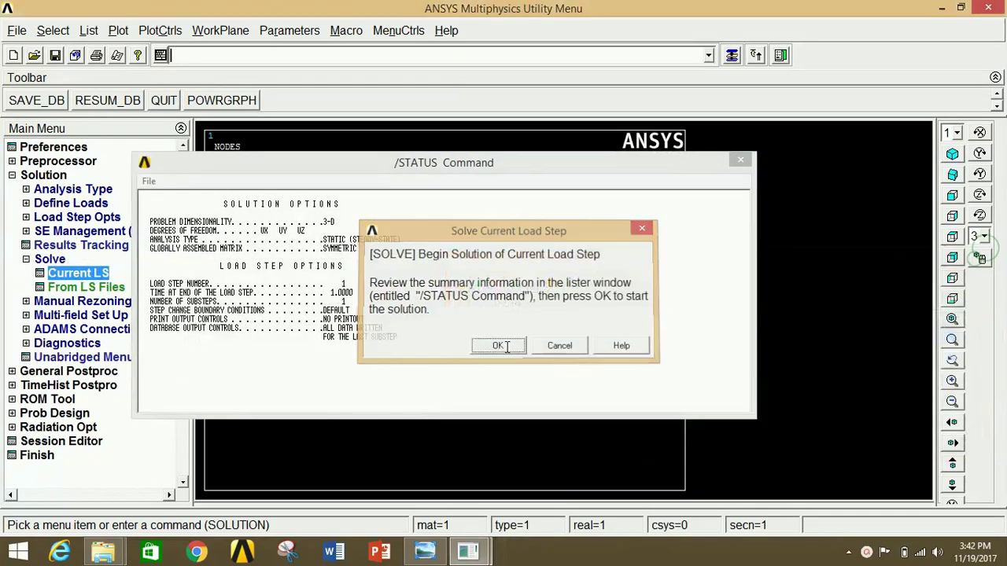
left_click(62, 277)
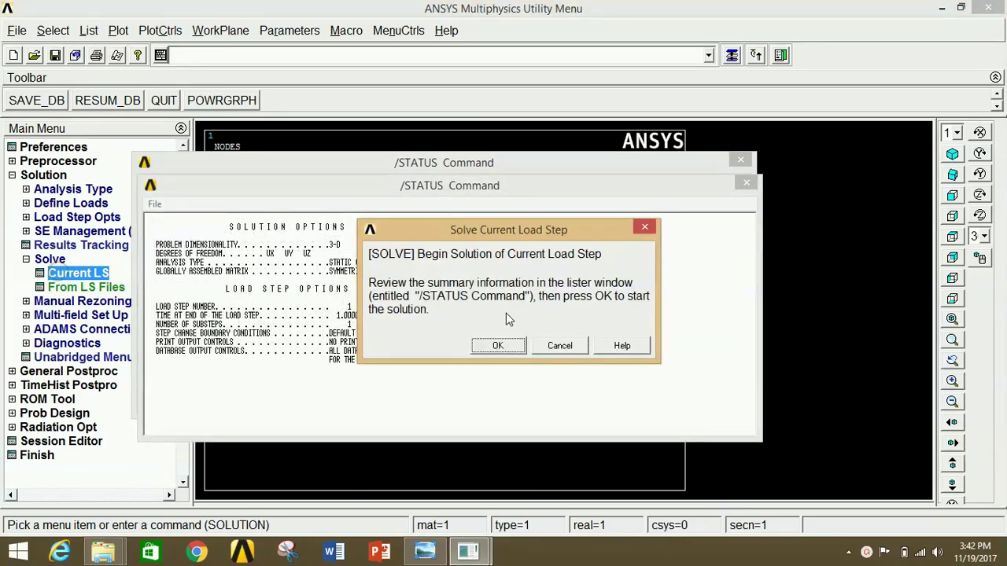
left_click(497, 345)
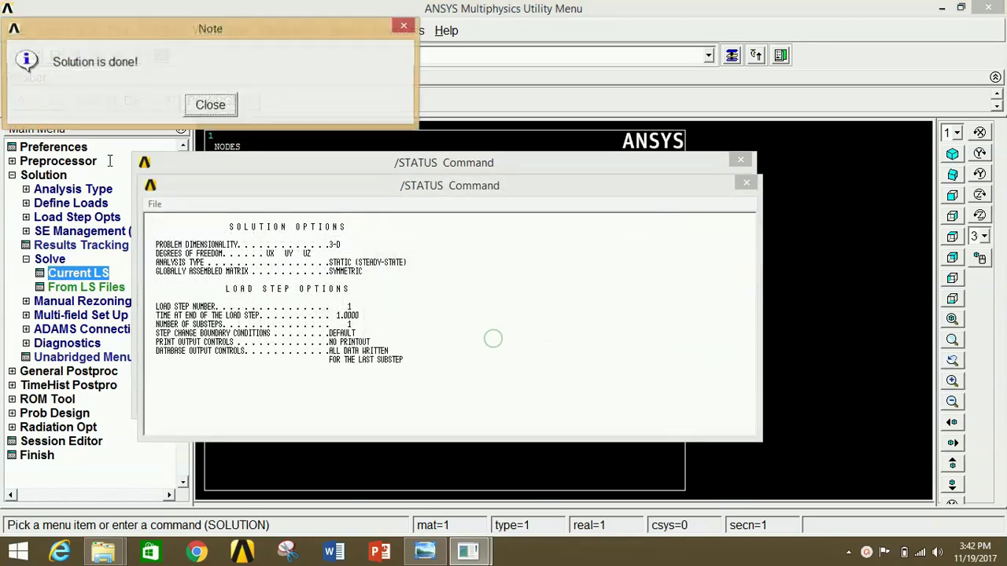
left_click(210, 104)
left_click(745, 182)
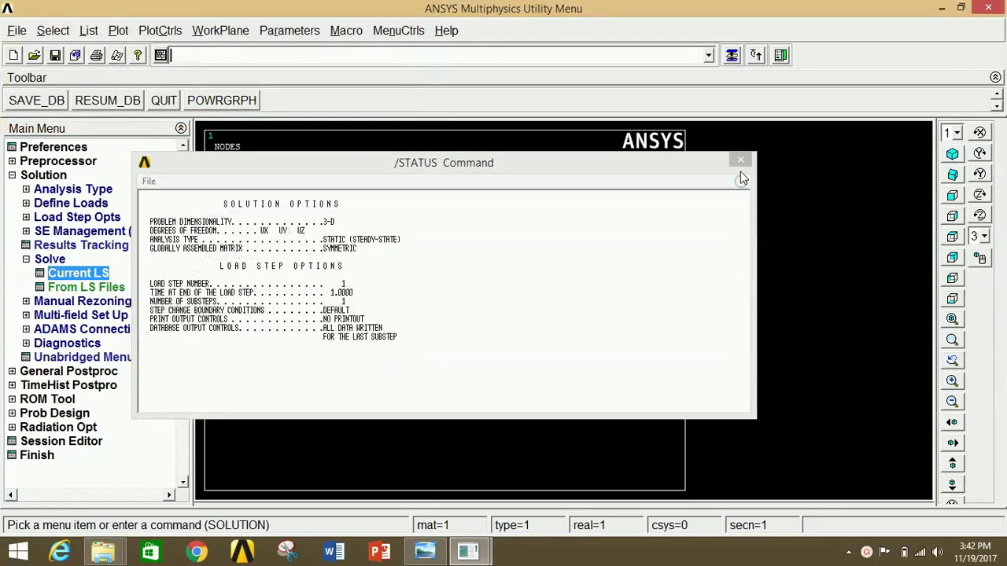
left_click(740, 161)
- Plot the truss's deformed shape together with the undeformed shape in the general postprocessor
left_click(44, 175)
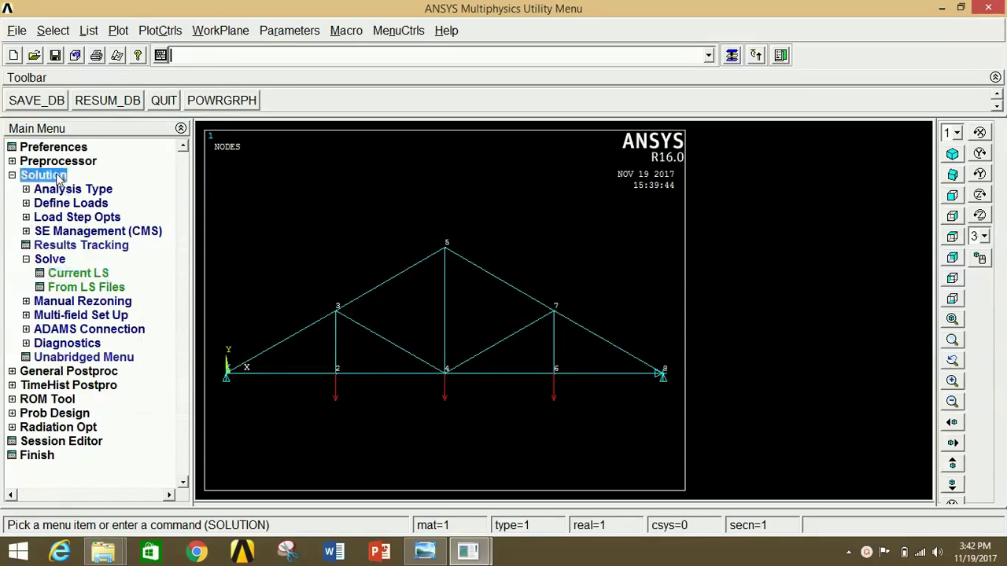
left_click(58, 175)
left_click(59, 189)
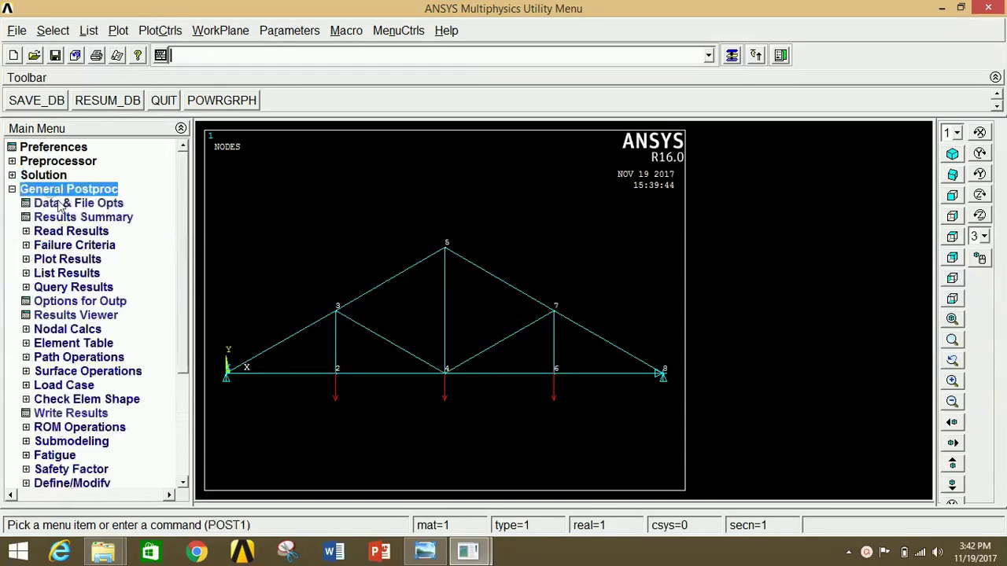
left_click(67, 259)
left_click(94, 273)
left_click(578, 275)
left_click(379, 340)
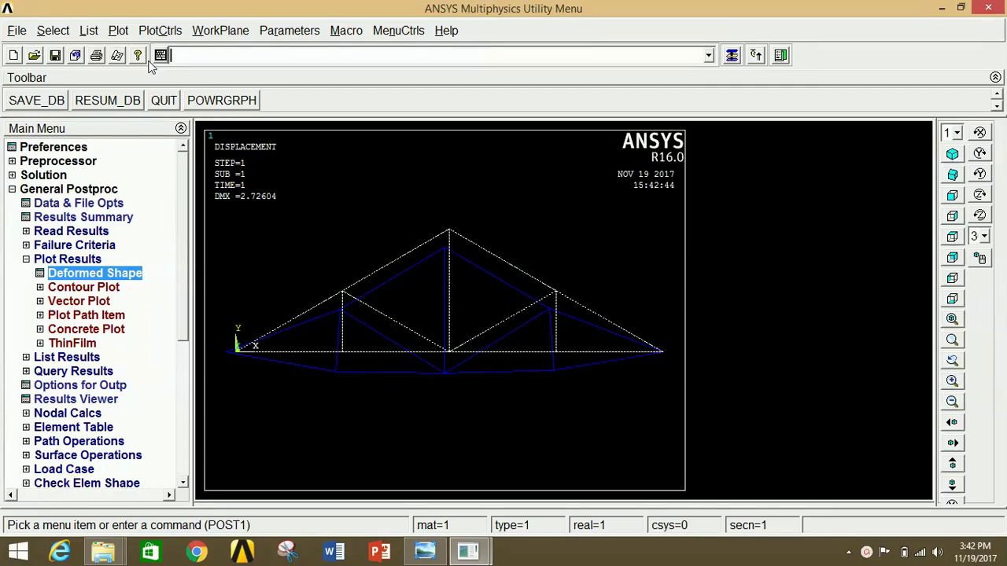
- Animate the deformed shape with Def + undeformed, using 10 frames and a 0.5 second delay, and close the animation controls
left_click(158, 33)
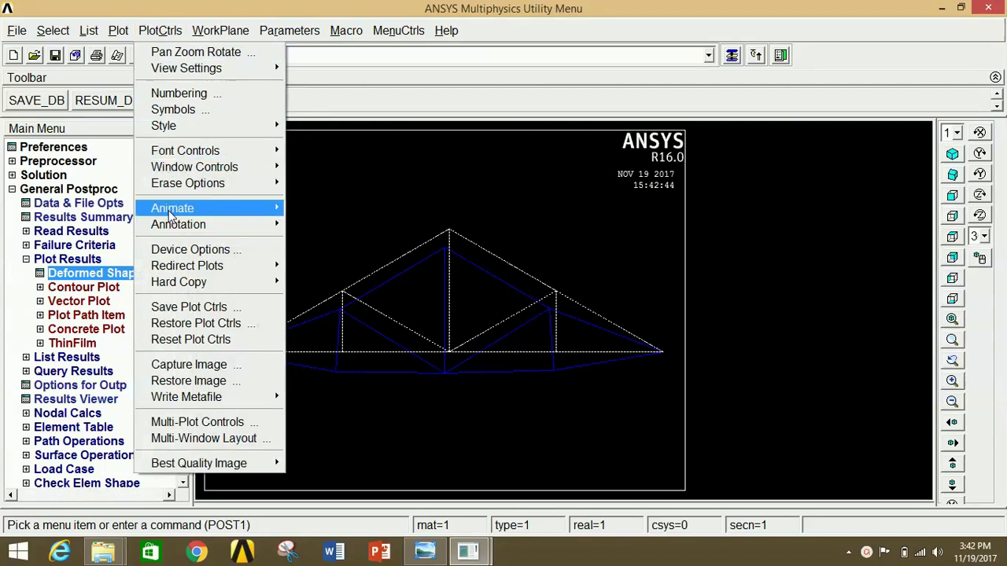
mouse_move(172, 207)
left_click(329, 241)
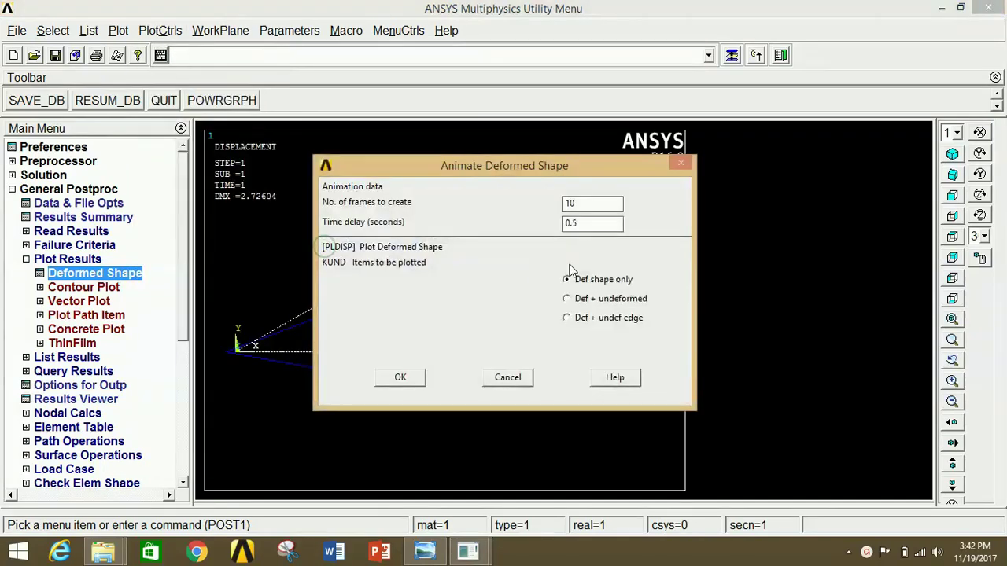
left_click(584, 299)
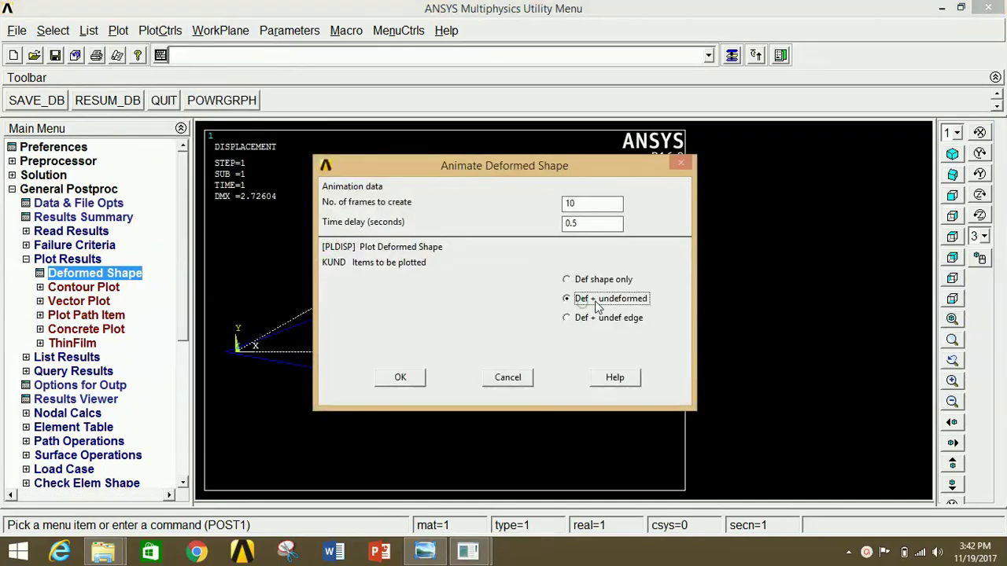
left_click(402, 378)
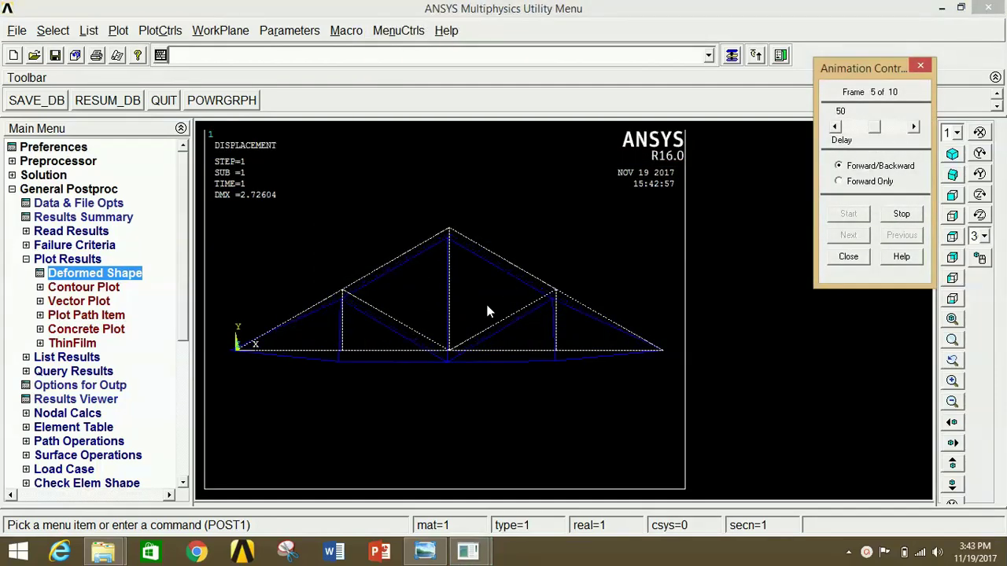
left_click(834, 256)
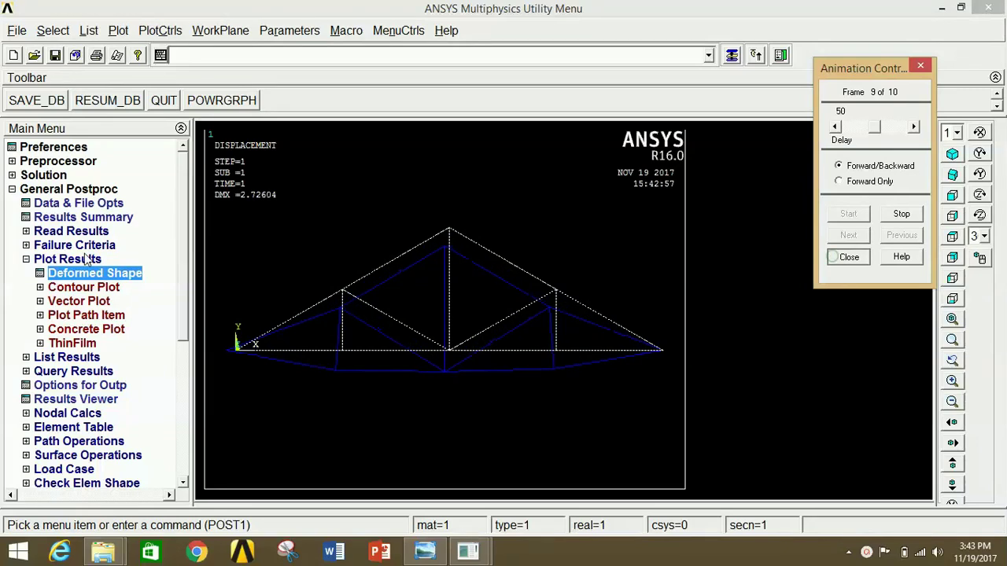
- Plot the nodal solution contour of the displacement vector sum with deformed shape only
left_click(80, 288)
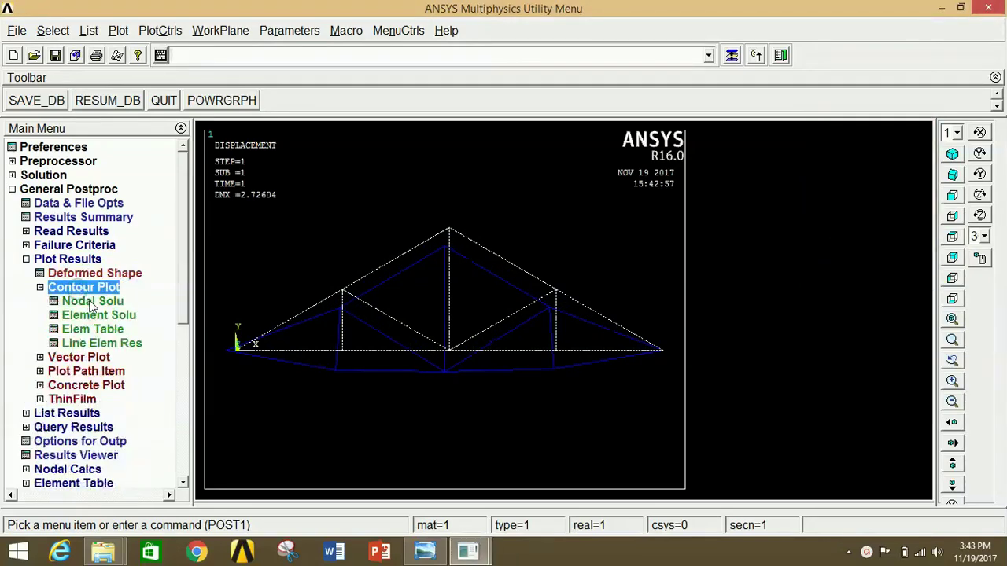
left_click(92, 304)
double_click(363, 115)
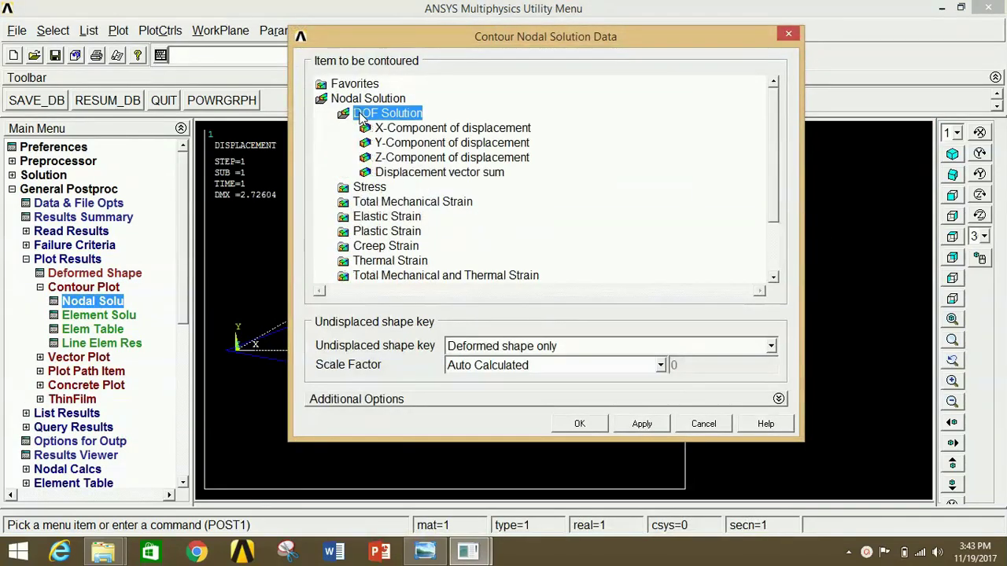
left_click(405, 173)
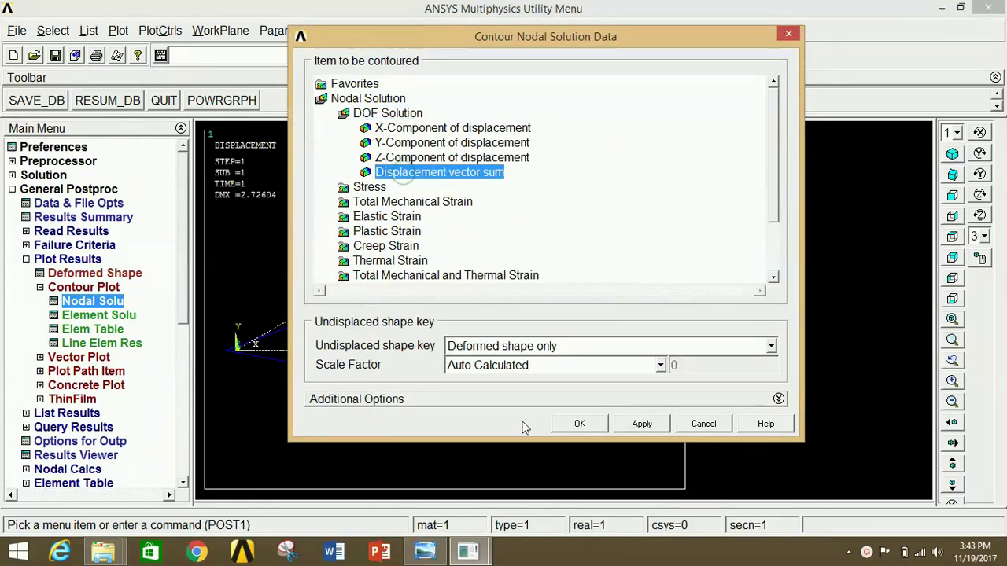
left_click(578, 424)
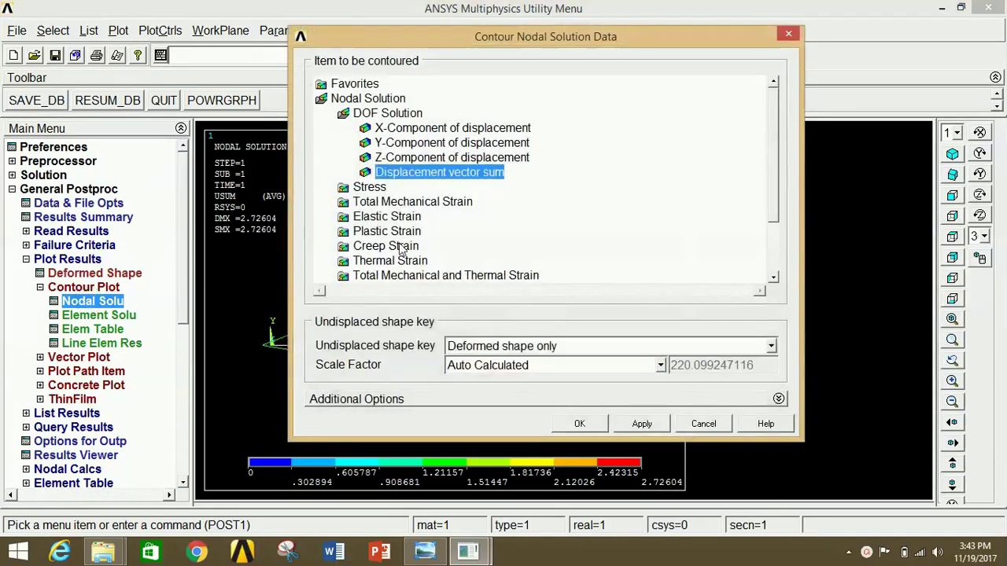
- Plot the nodal solution contour of the von Mises stress with deformed shape only
left_click(420, 200)
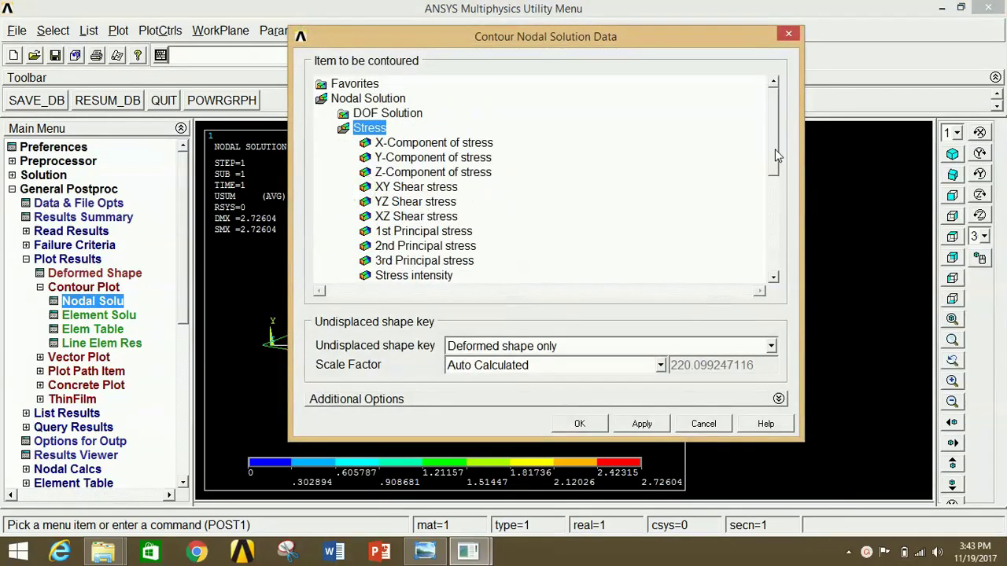
left_click_drag(775, 149, 775, 175)
left_click(391, 230)
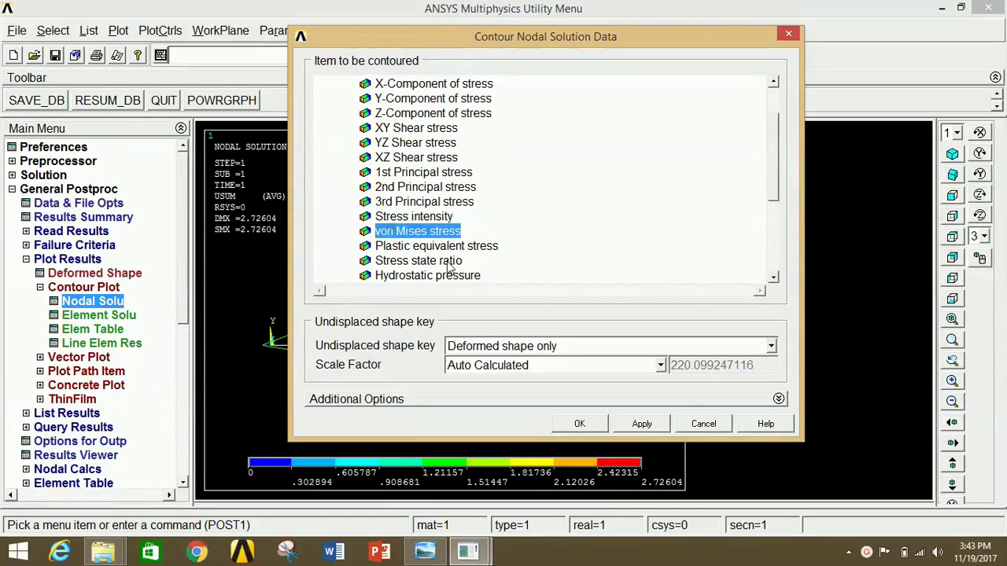
left_click(576, 422)
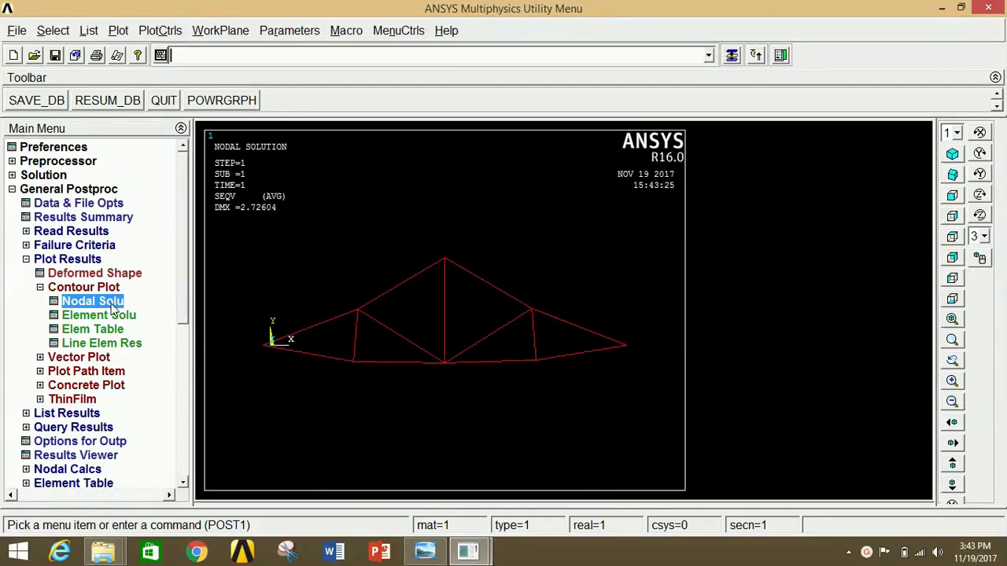
- List the nodal DOF solution for the displacement vector sum, review the values per node, and close the listing
left_click(67, 259)
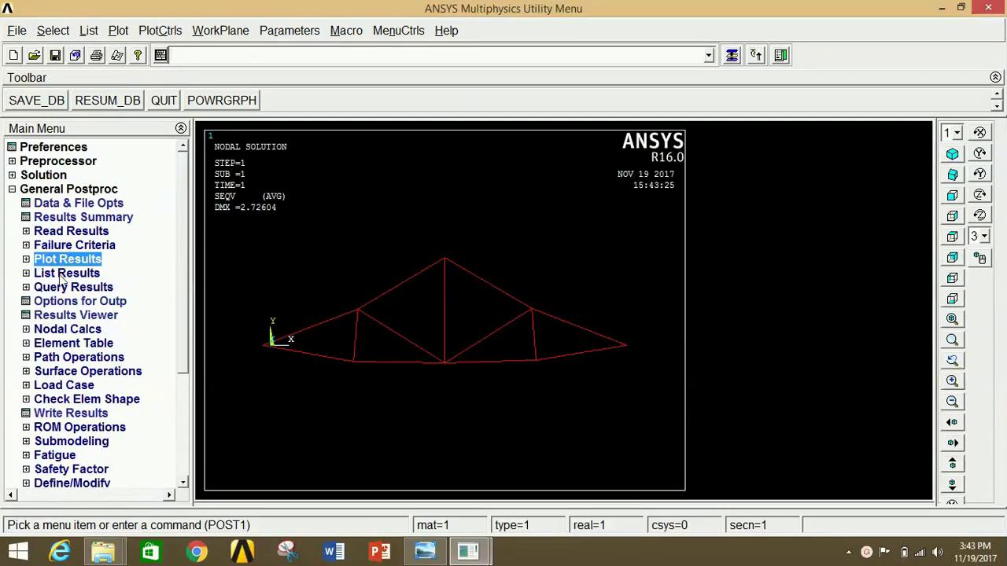
left_click(63, 273)
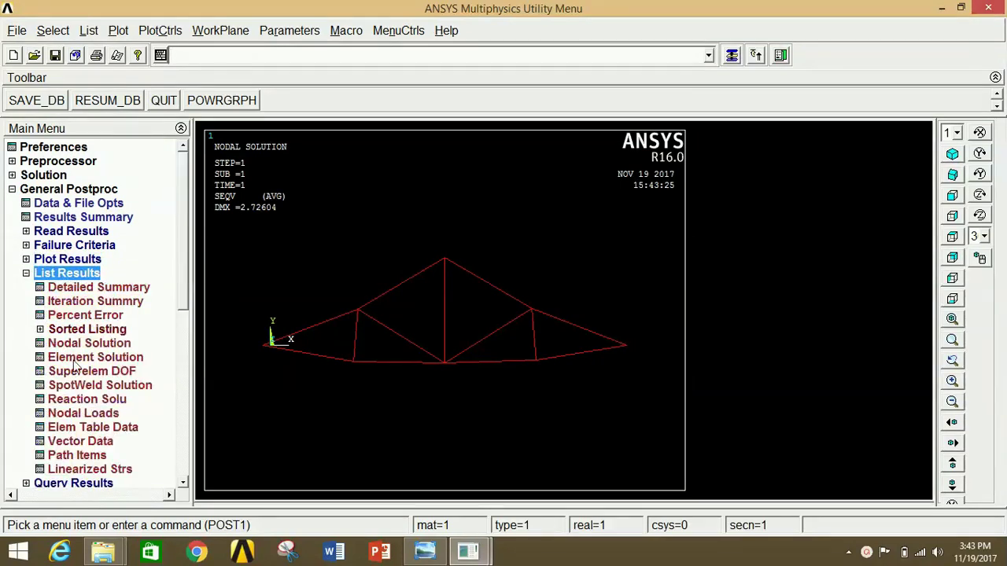
left_click(79, 344)
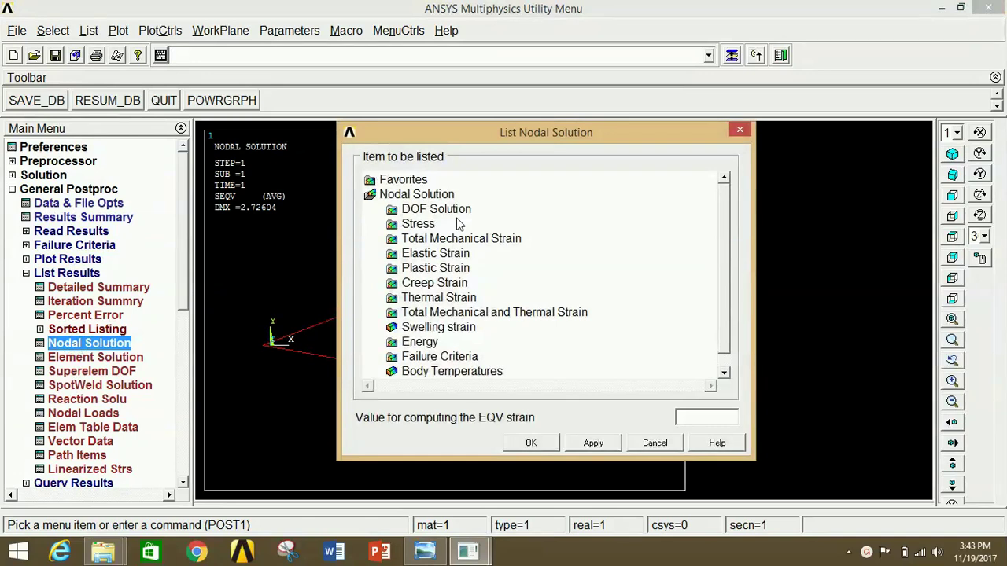
left_click(456, 209)
left_click(442, 269)
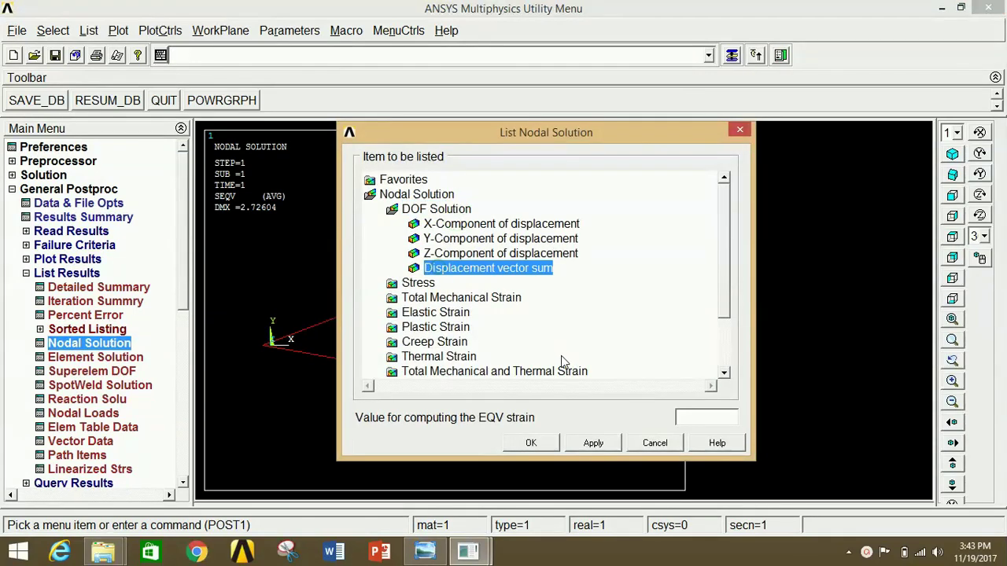
left_click(524, 442)
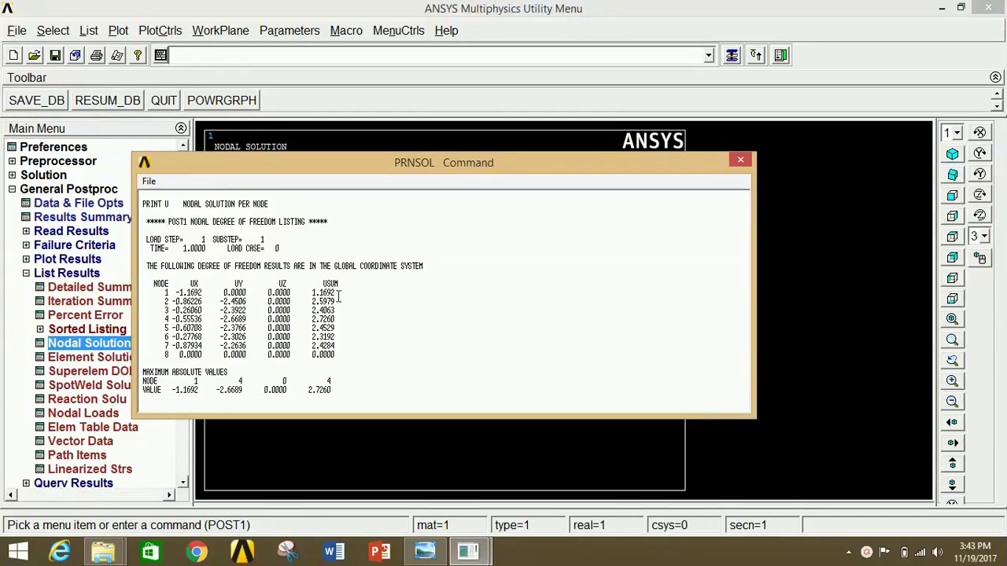
left_click(741, 161)
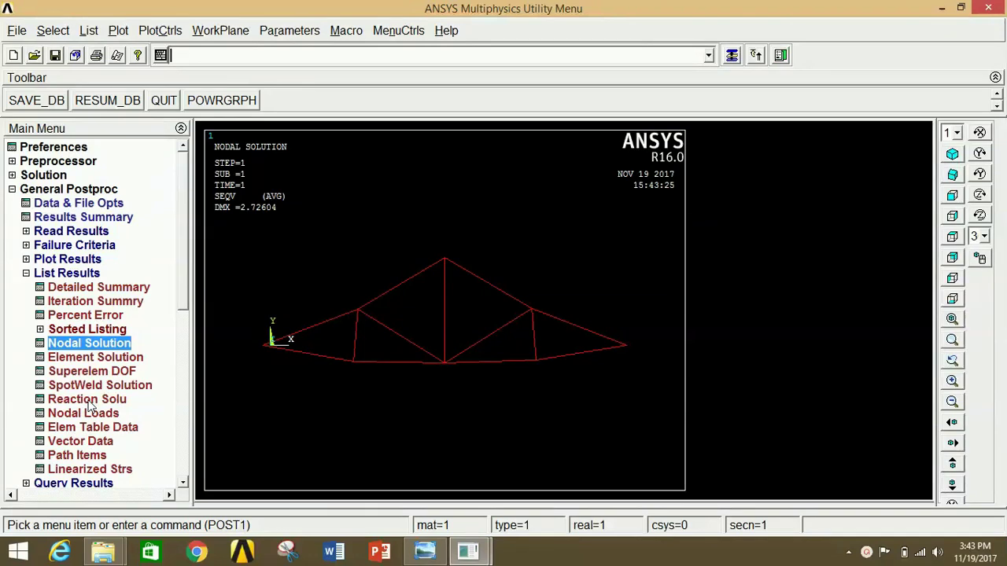
- List the reaction solution for all items, review the support reactions, and close the listing
left_click(88, 401)
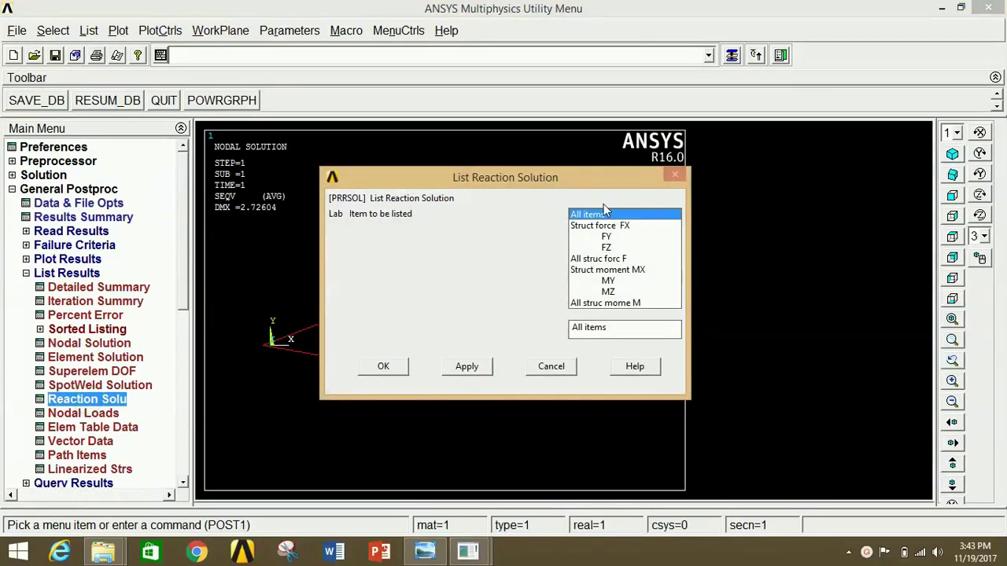
left_click(383, 367)
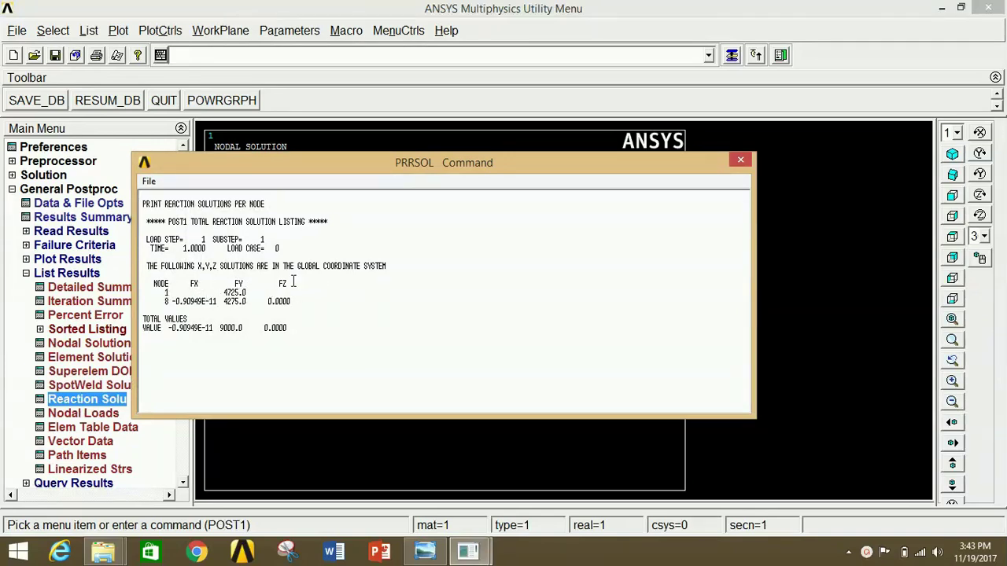
left_click(739, 162)
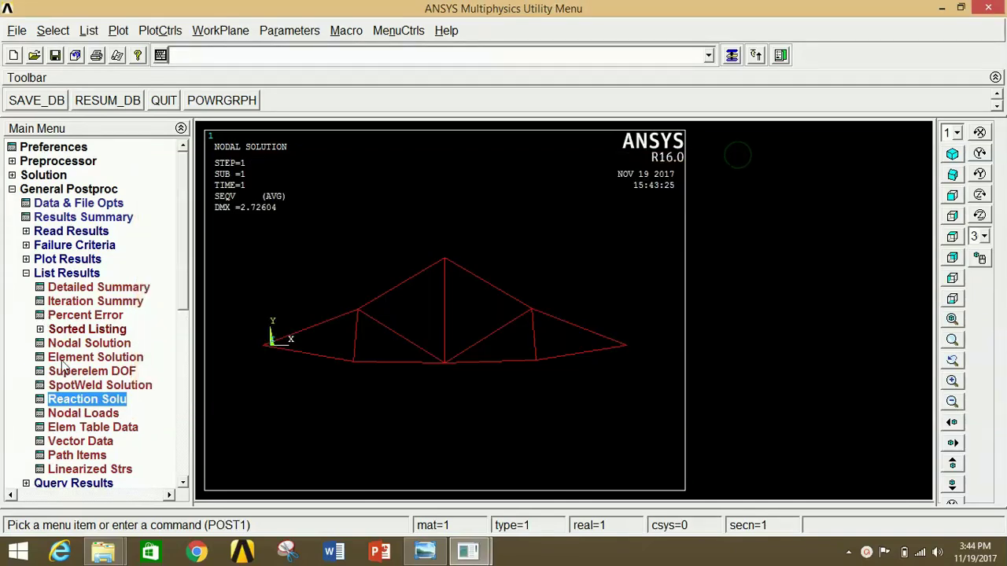
- List the nodal loads for all items on all selected nodes, review them, and close the listing
left_click(74, 414)
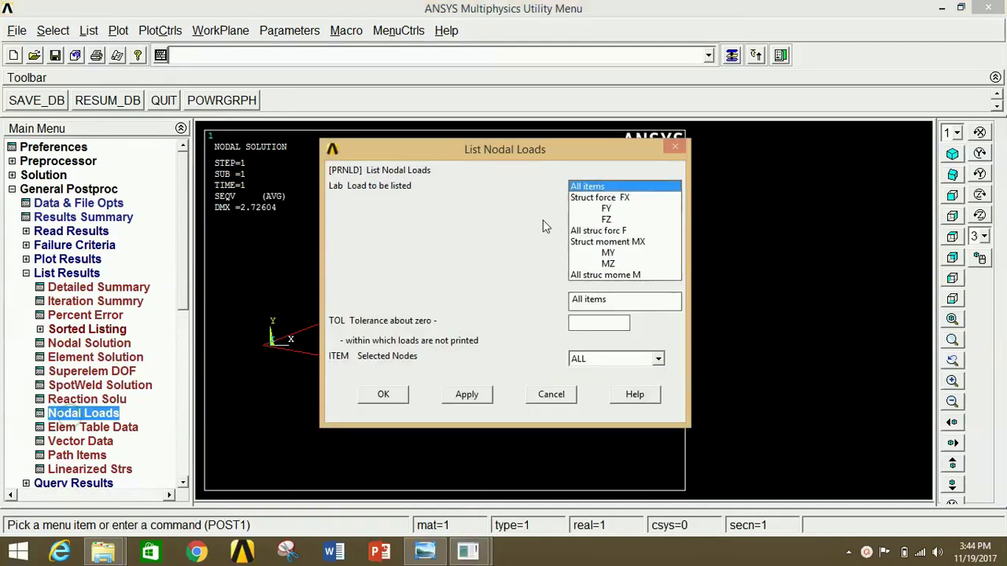
left_click(383, 394)
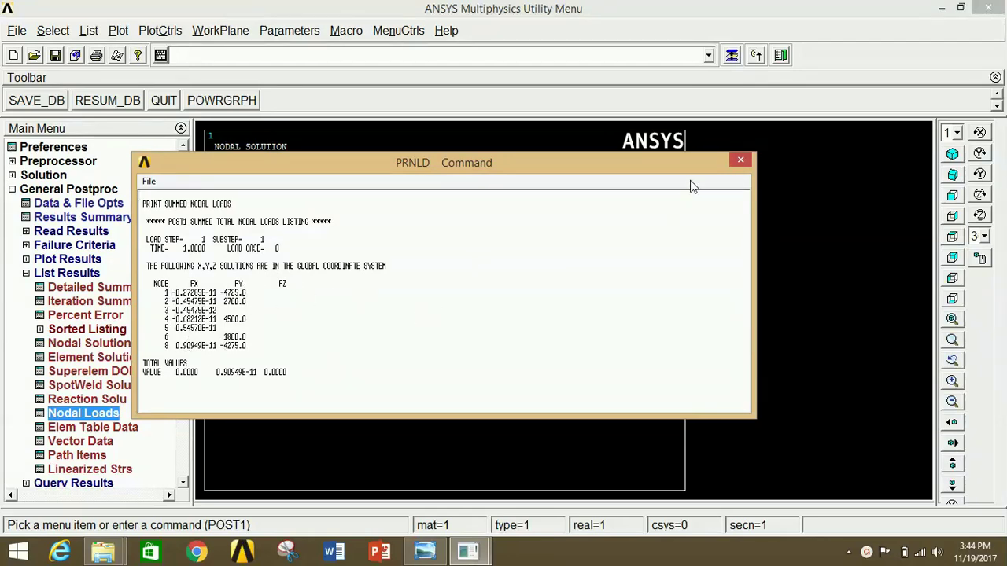
left_click(740, 160)
left_click(84, 275)
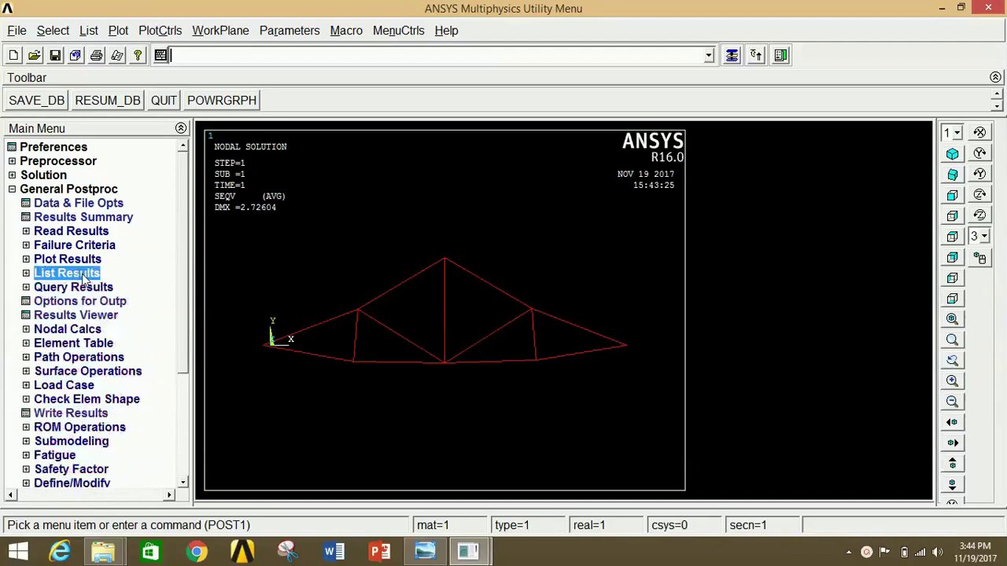